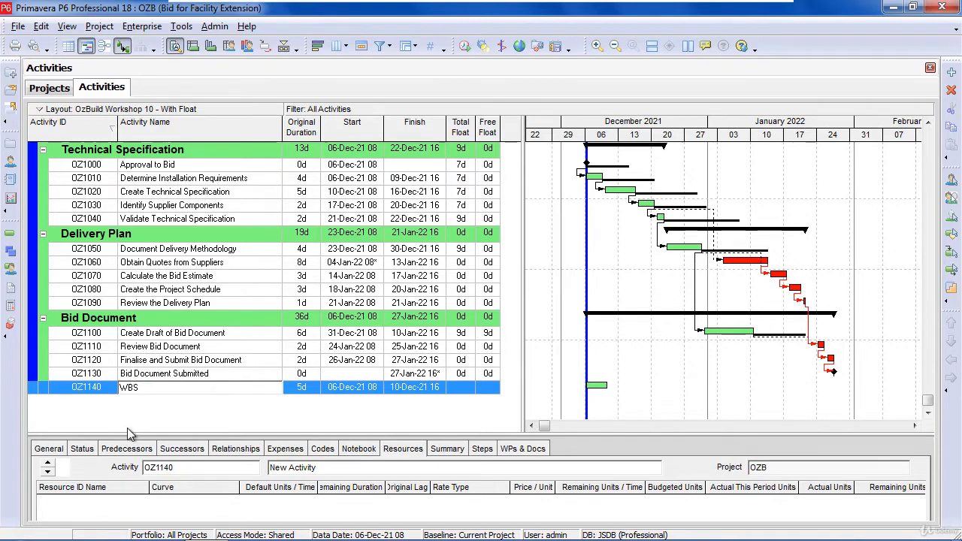
- Change the activity type of the new activity OZ1140, named WBS, to WBS Summary
drag(130, 434, 129, 359)
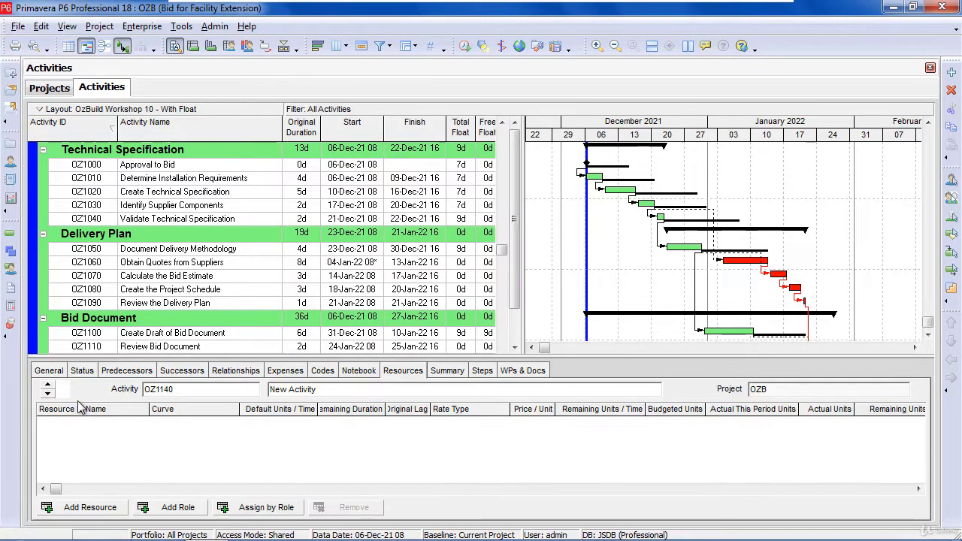
click(49, 370)
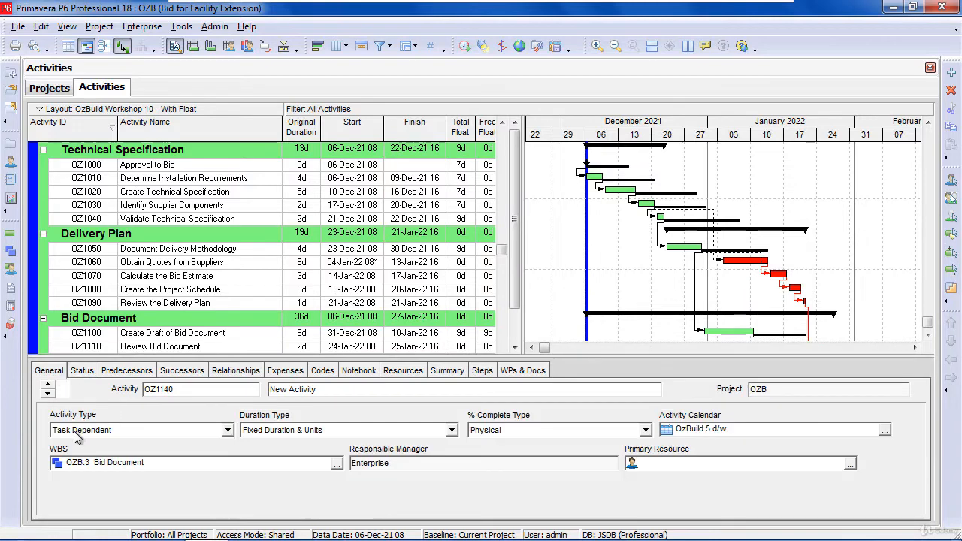
click(228, 430)
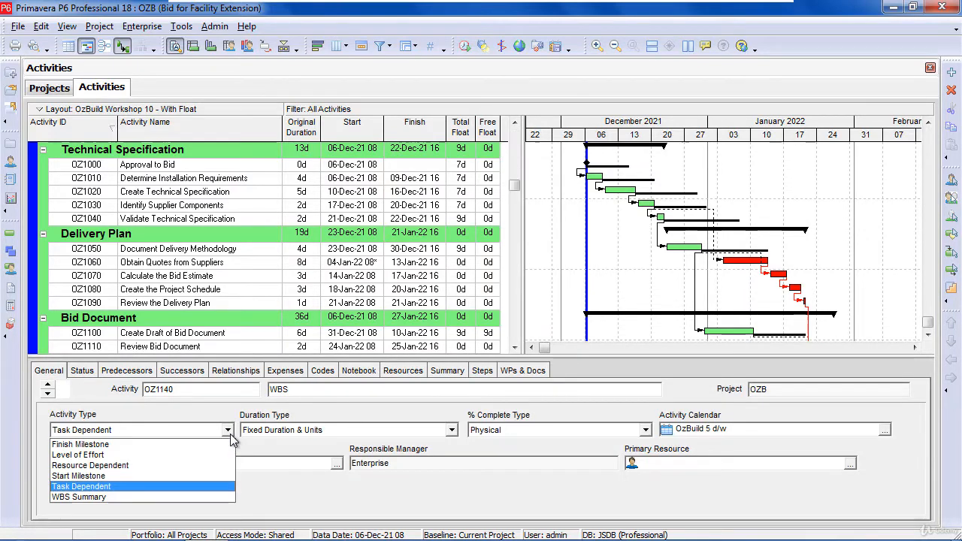
click(180, 497)
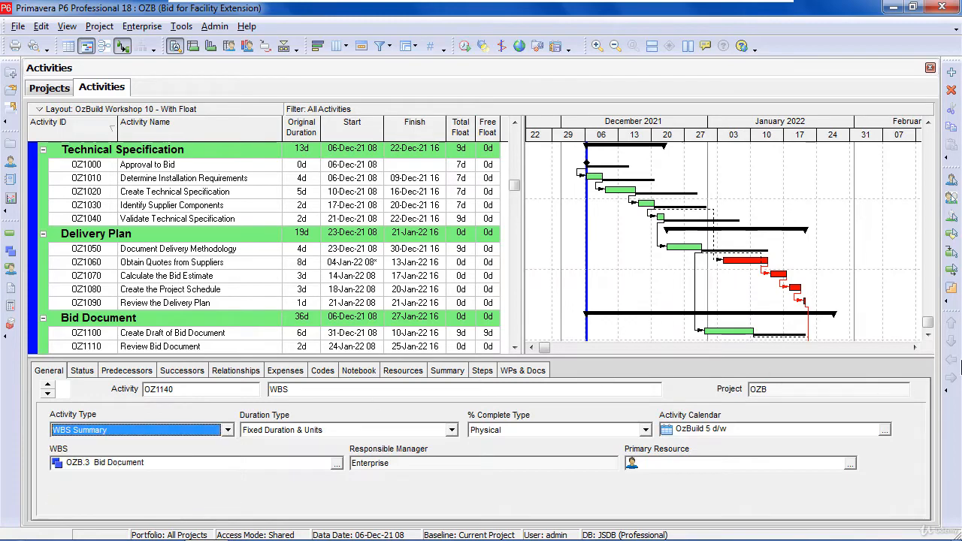
- Schedule the project to calculate the dates and float of the WBS summary activity under Bid Document
click(929, 336)
click(929, 336)
click(929, 336)
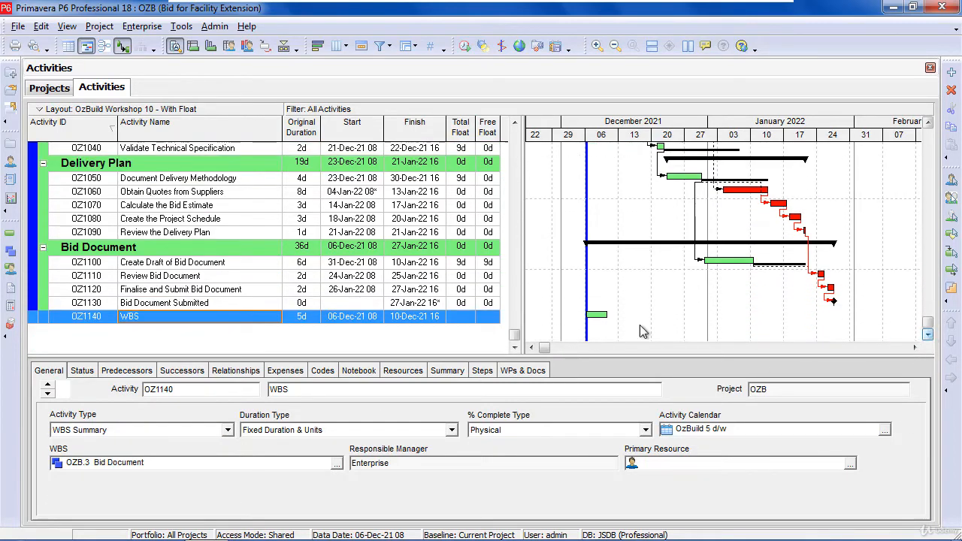
click(462, 317)
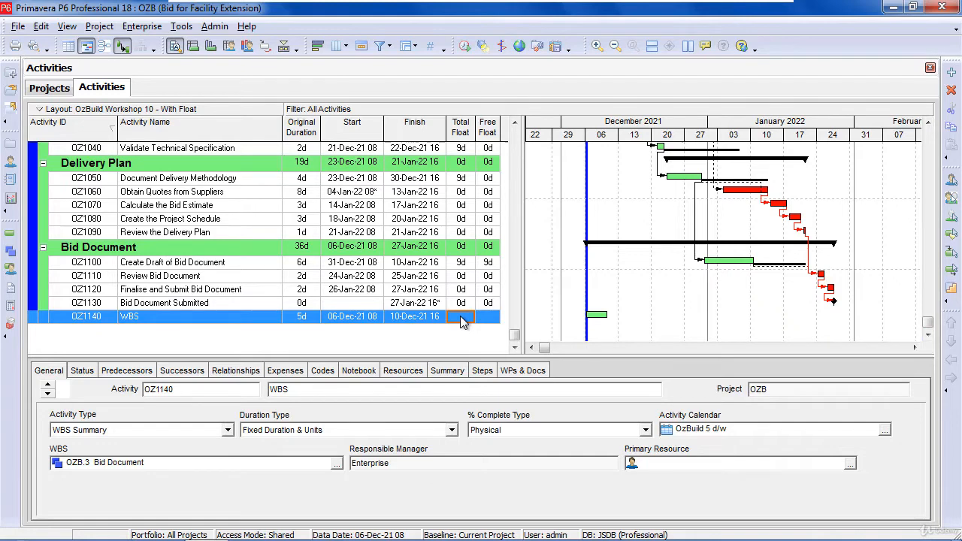
key(F9)
key(Return)
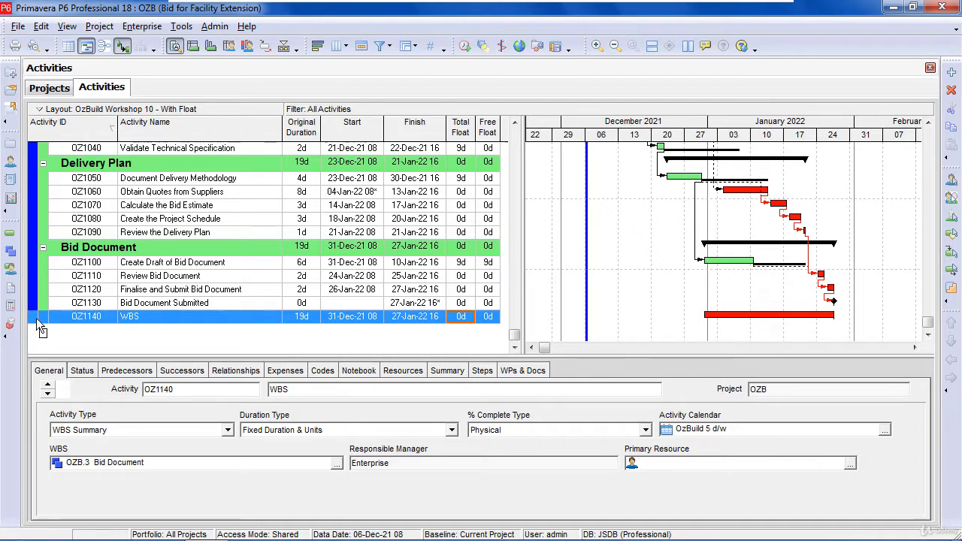
- Move activity OZ1140 from Bid Document into the Delivery Plan WBS and reschedule the project
drag(37, 318, 35, 235)
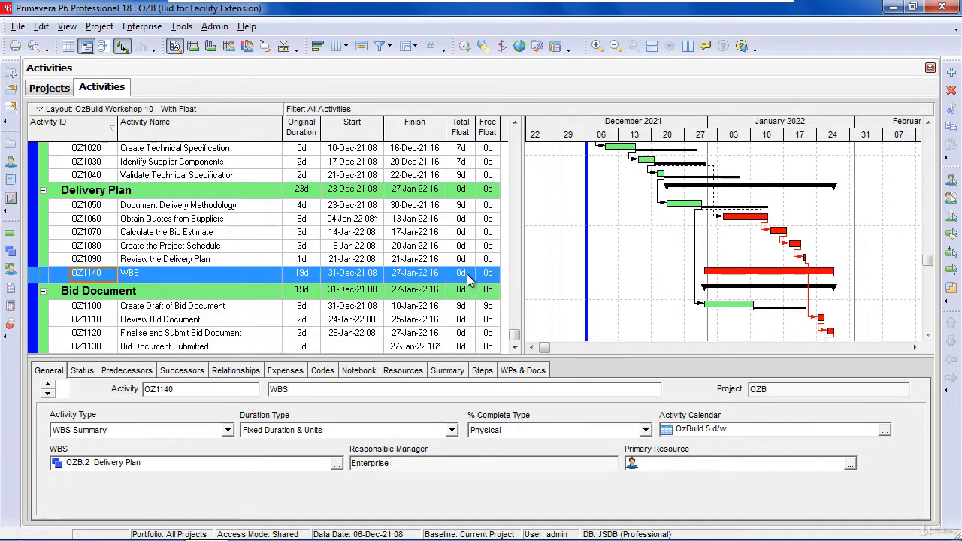
key(F9)
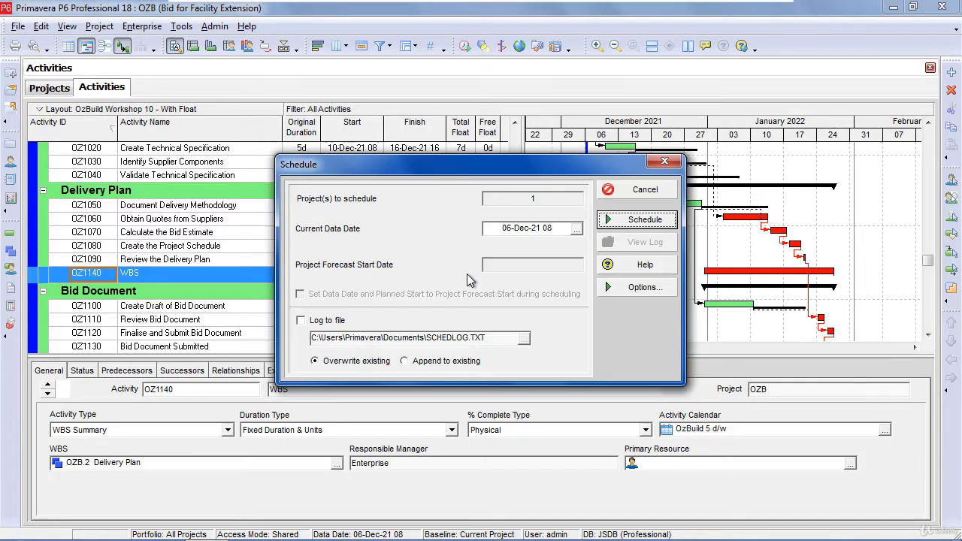
key(Return)
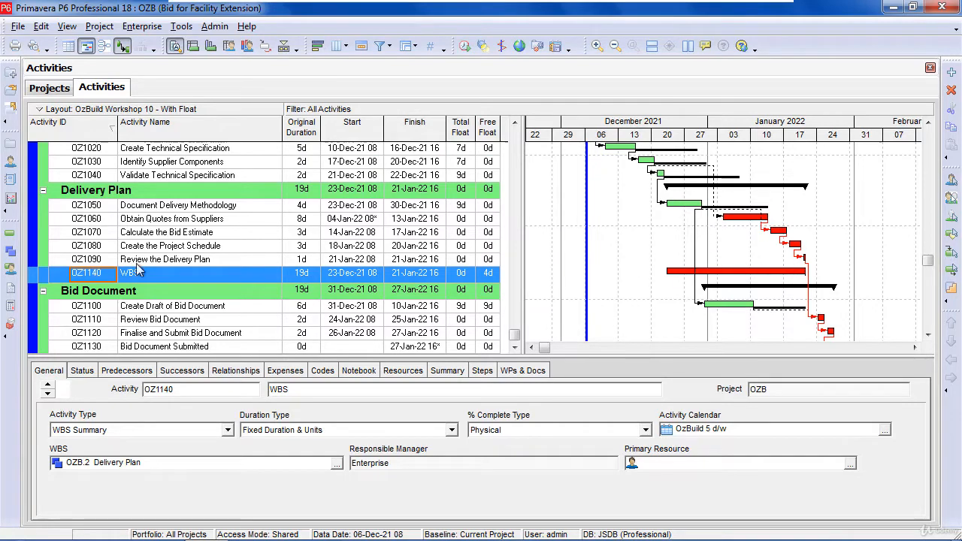
- Move activity OZ1140 into the Technical Specification WBS and reschedule the project
drag(35, 285, 44, 196)
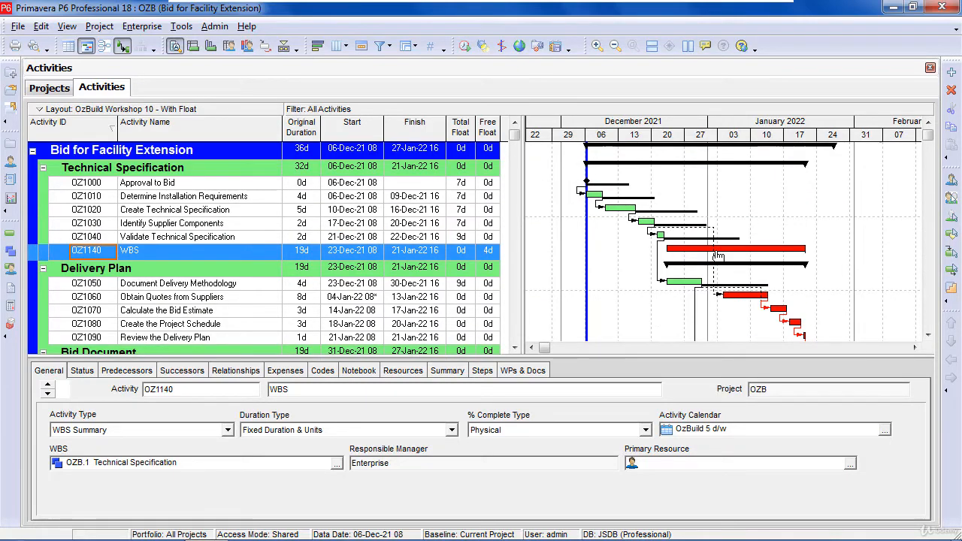
key(F9)
key(Return)
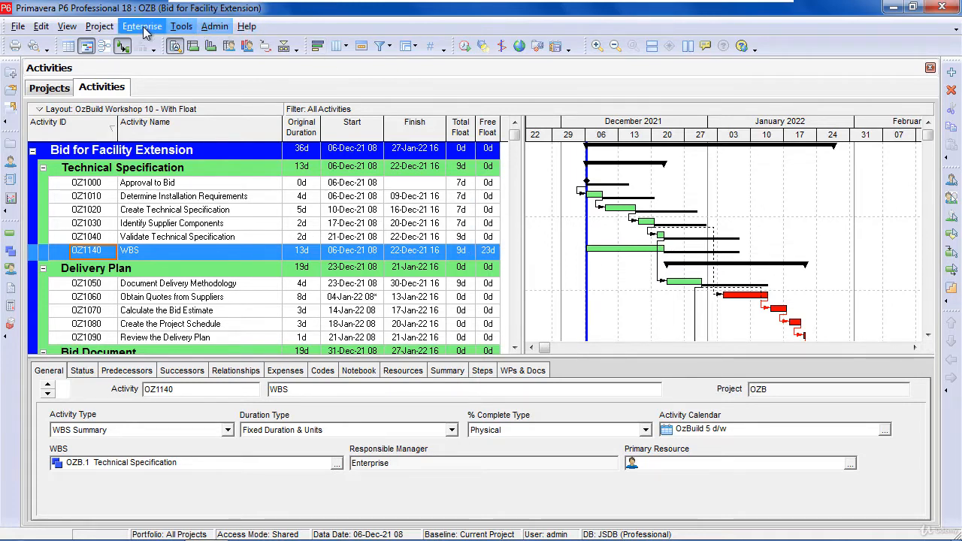
- Set the scheduling options to compute total float as Start Float = Late Start - Early Start and reschedule the project
click(182, 27)
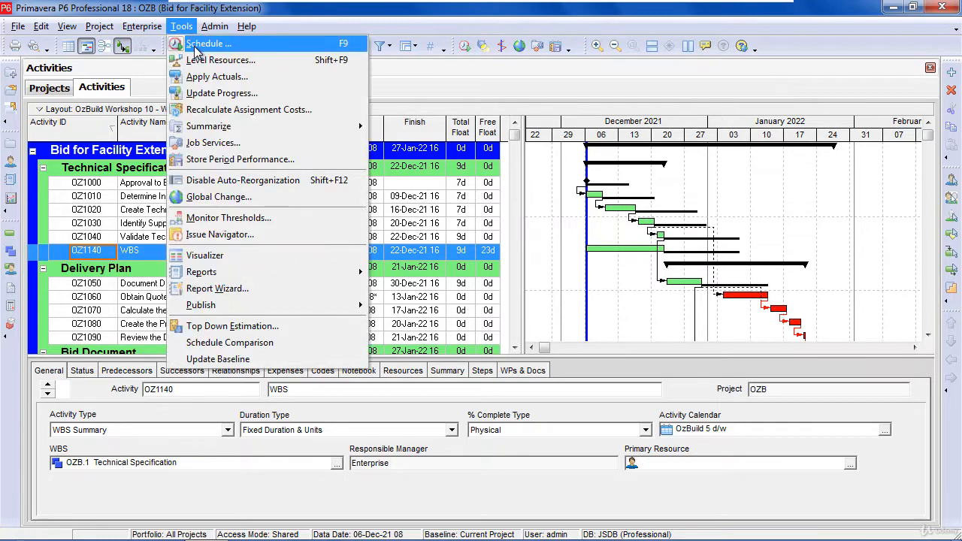
click(196, 39)
click(633, 289)
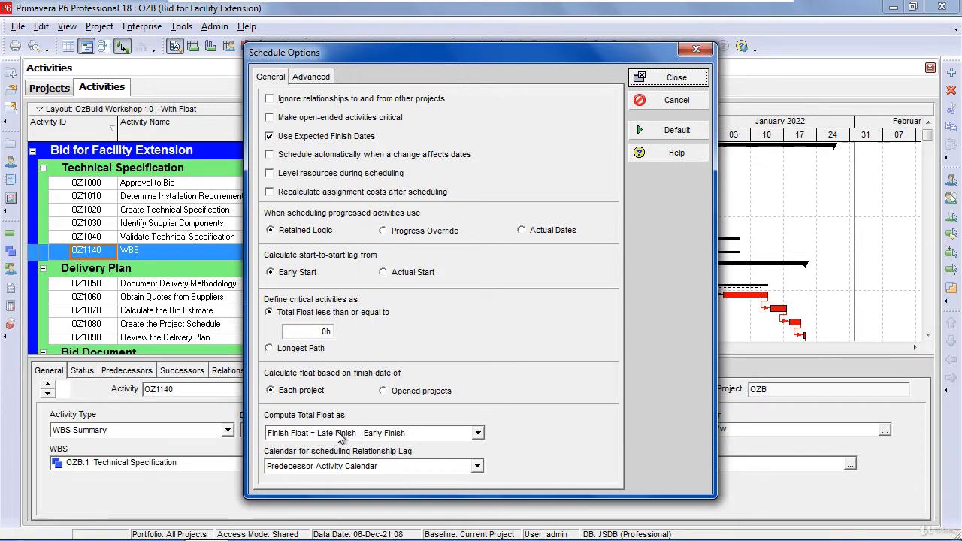
click(478, 434)
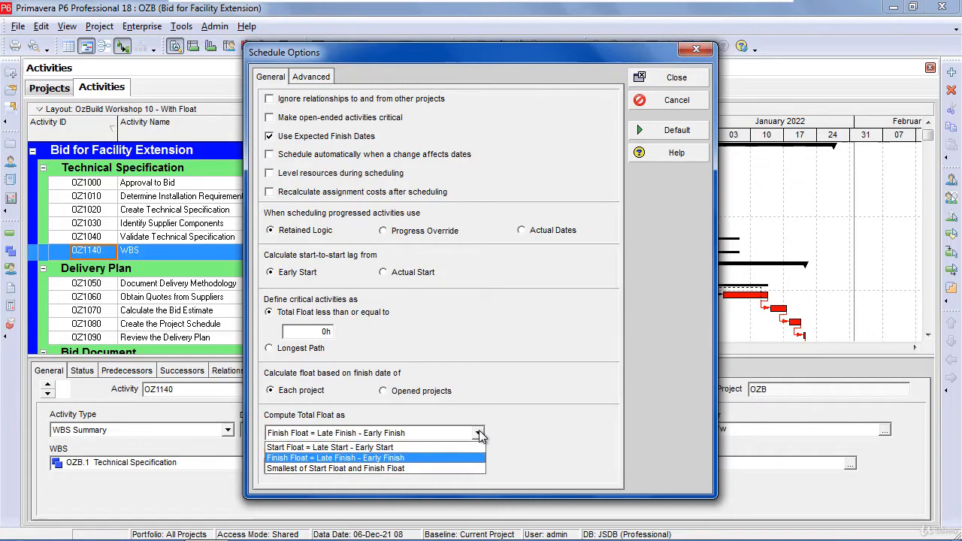
click(334, 449)
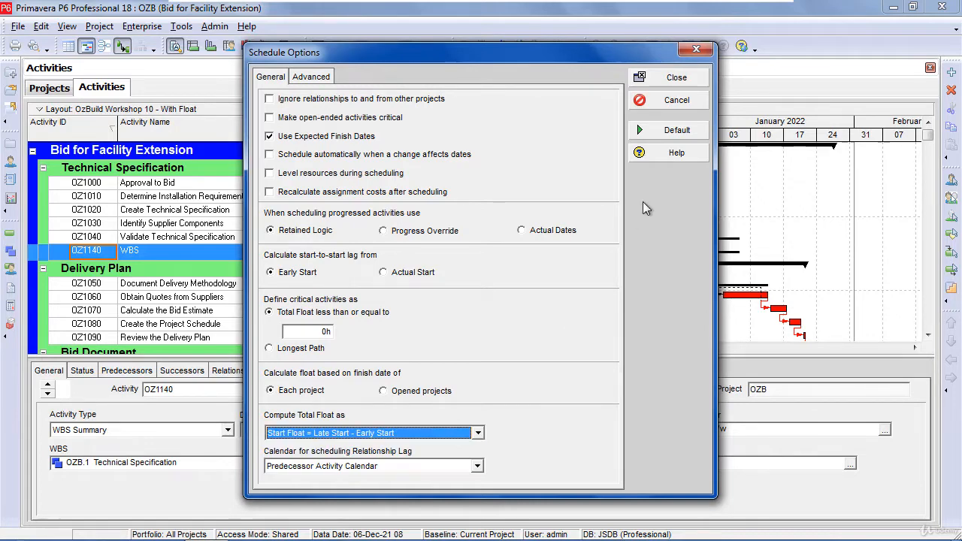
click(675, 80)
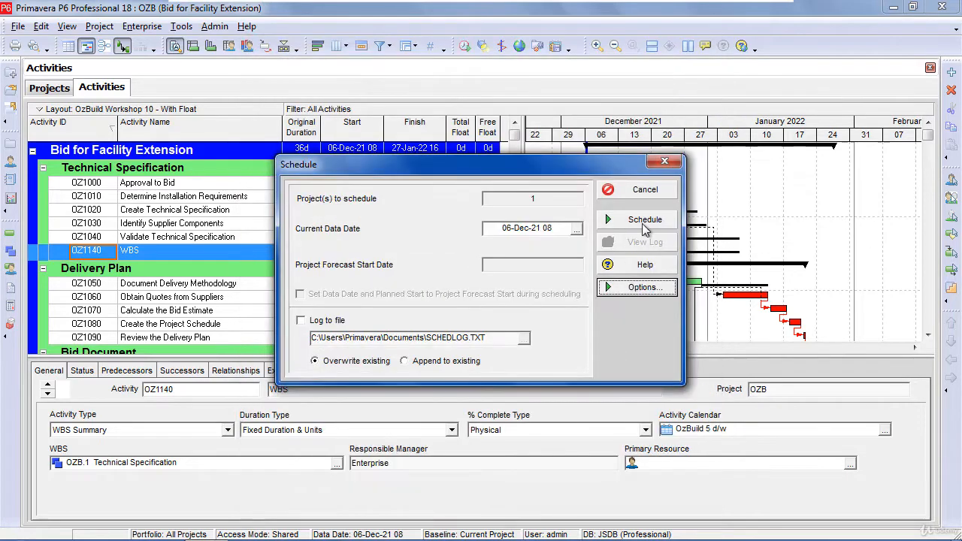
click(642, 220)
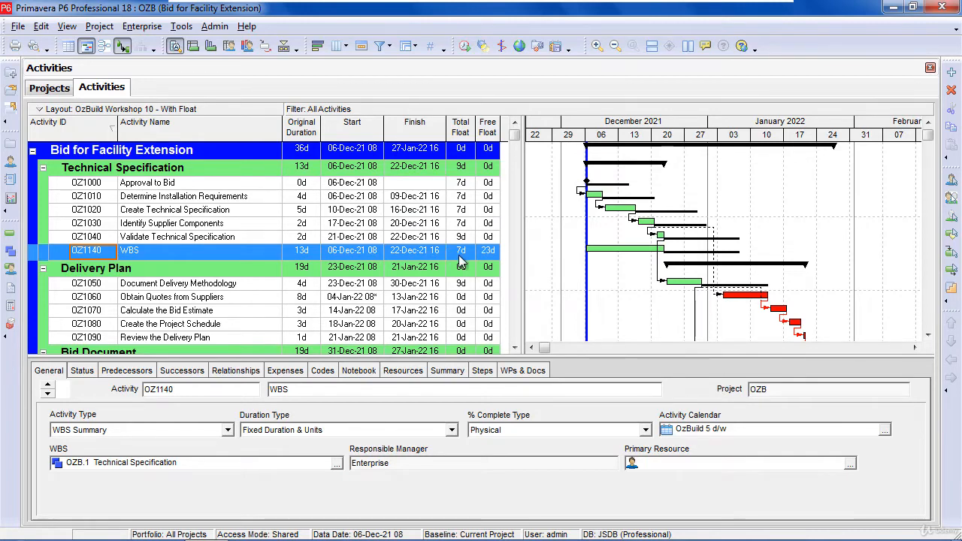
- Set total float to be computed as Finish Float = Late Finish - Early Finish and reschedule the project
click(183, 26)
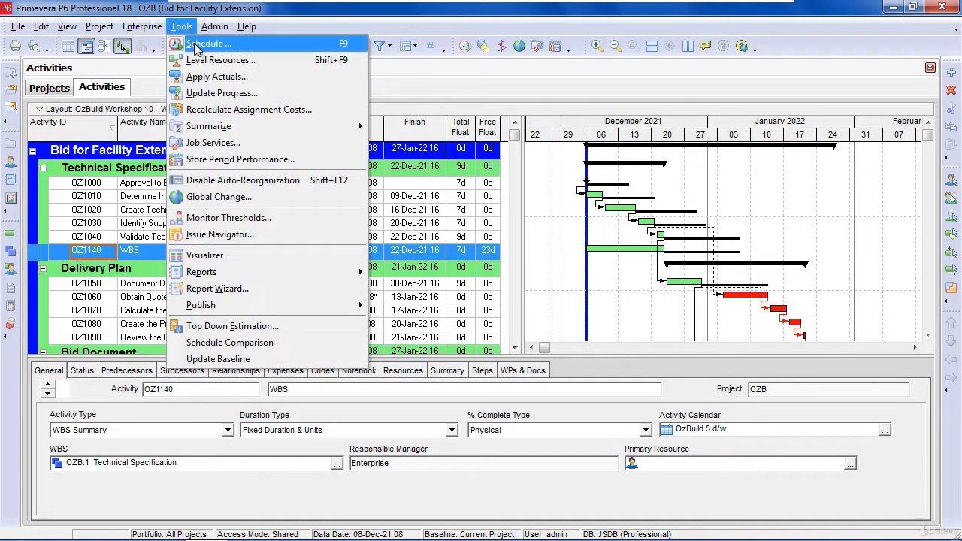
click(199, 44)
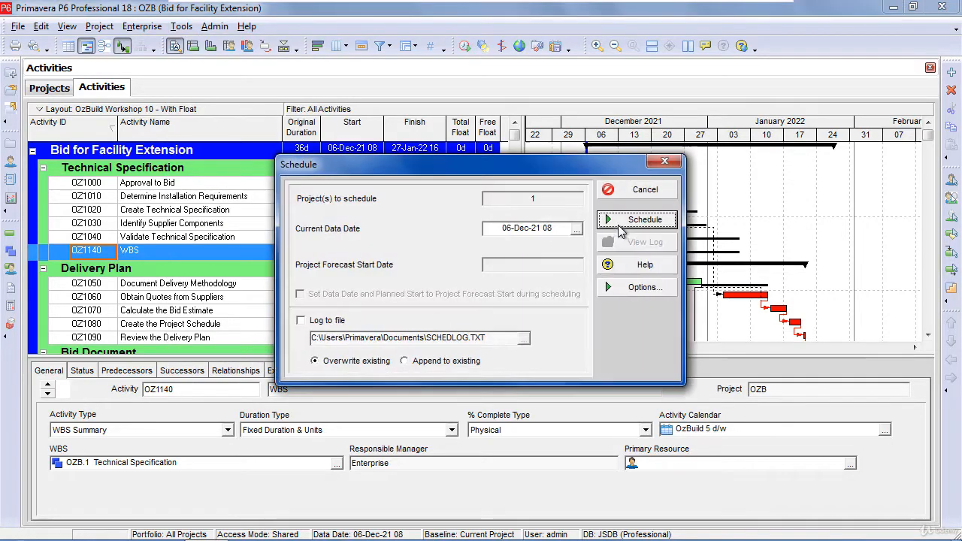
click(644, 287)
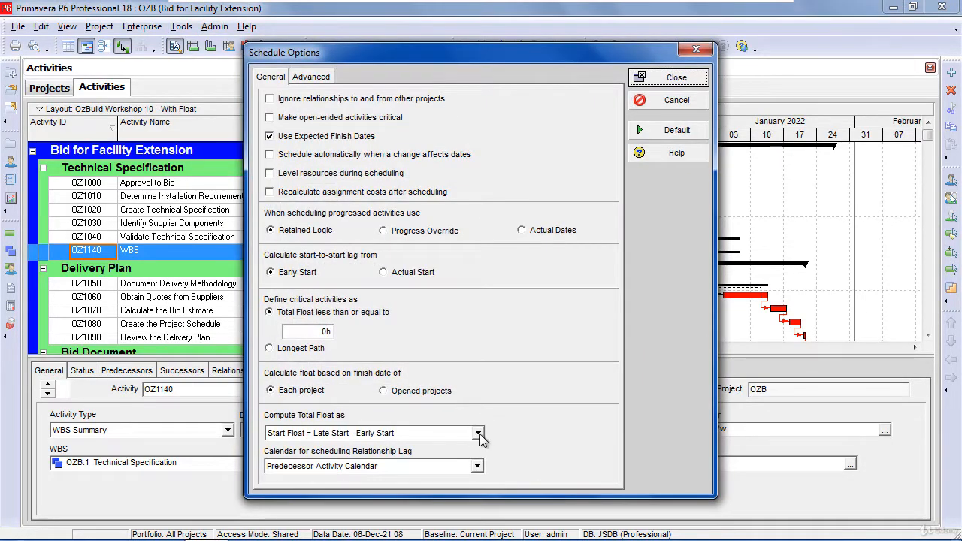
click(478, 434)
click(461, 463)
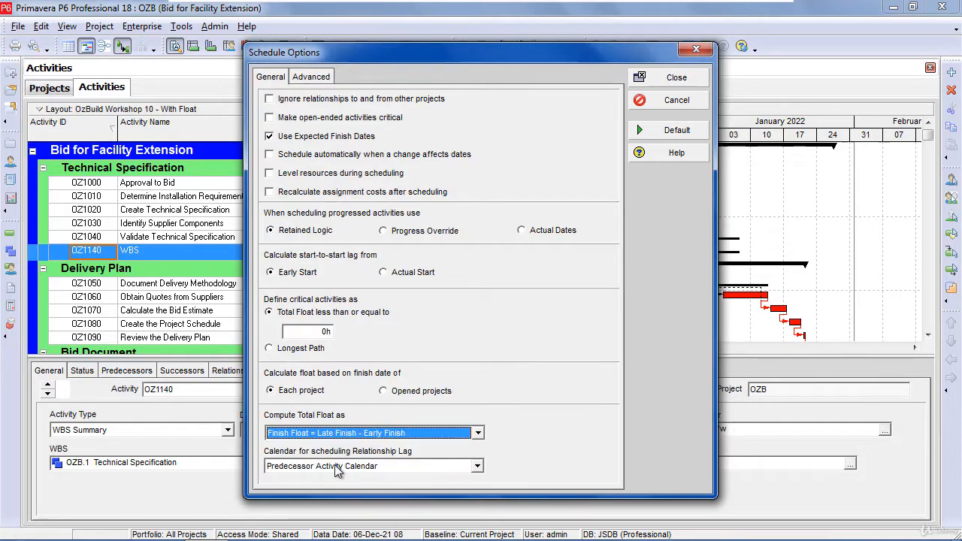
click(681, 78)
click(645, 220)
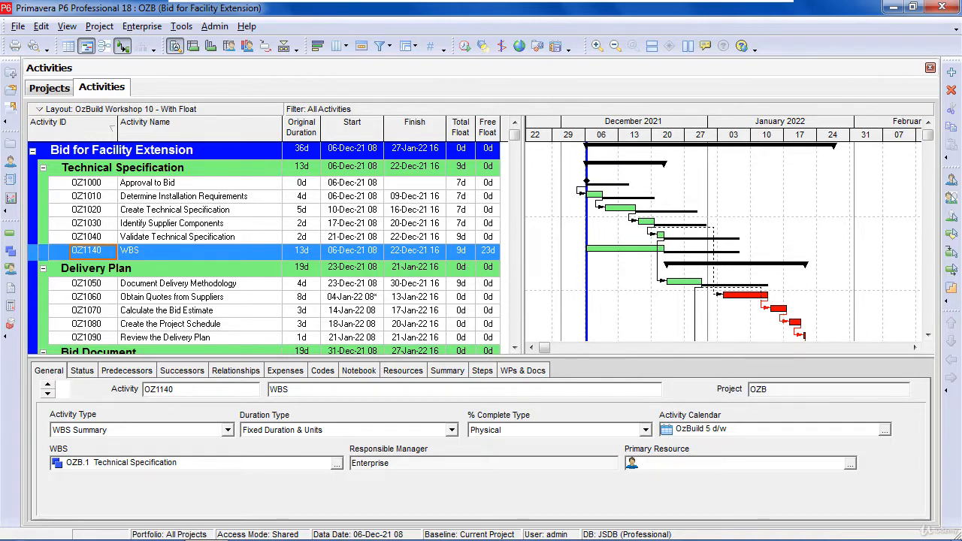
- Save the changes to the current layout and open the layout OzBuild Workshop 10 - Without Float
click(42, 110)
mouse_move(64, 129)
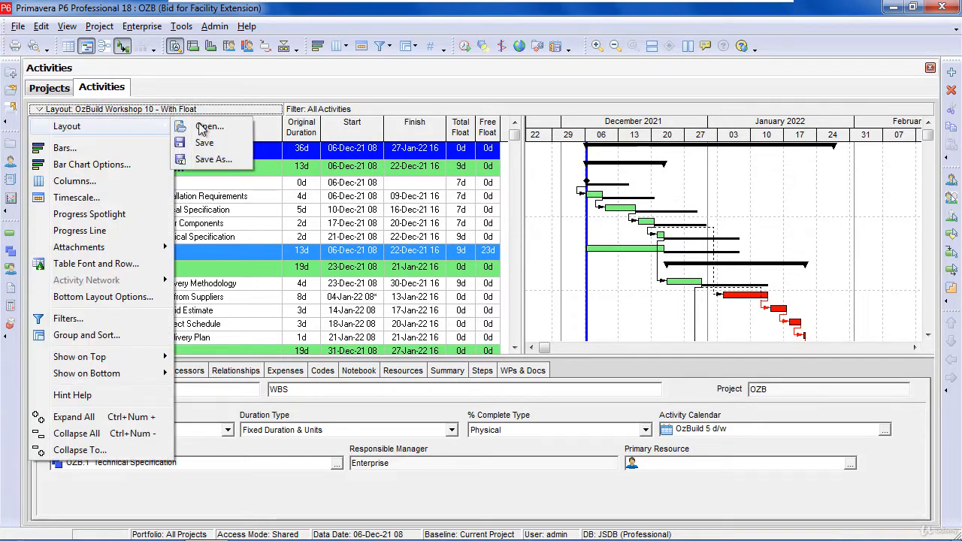
click(208, 129)
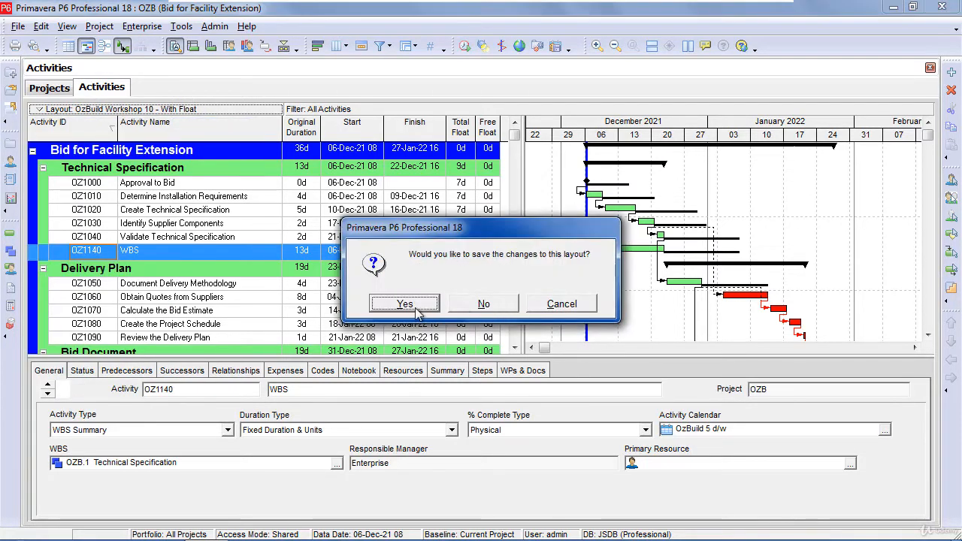
click(406, 304)
scroll(559, 358, down, 1)
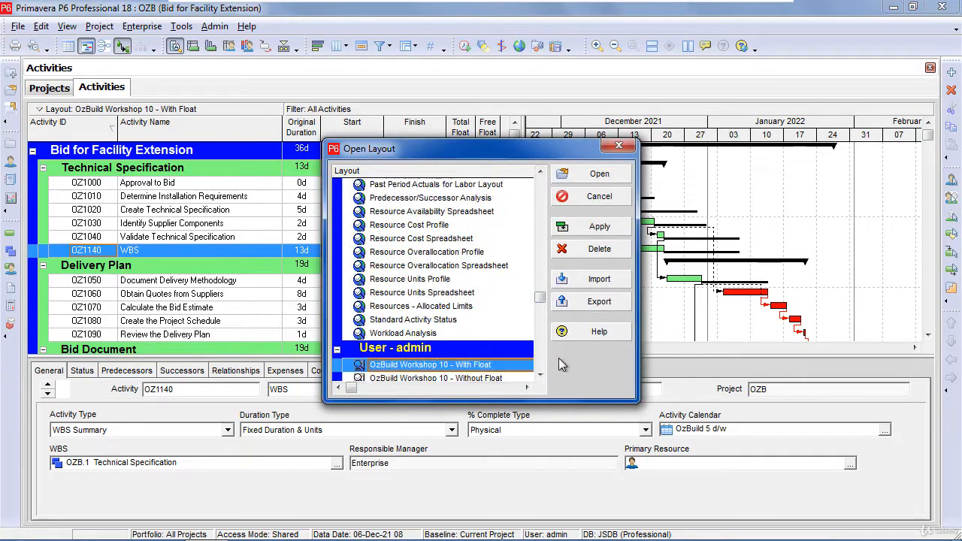
click(497, 367)
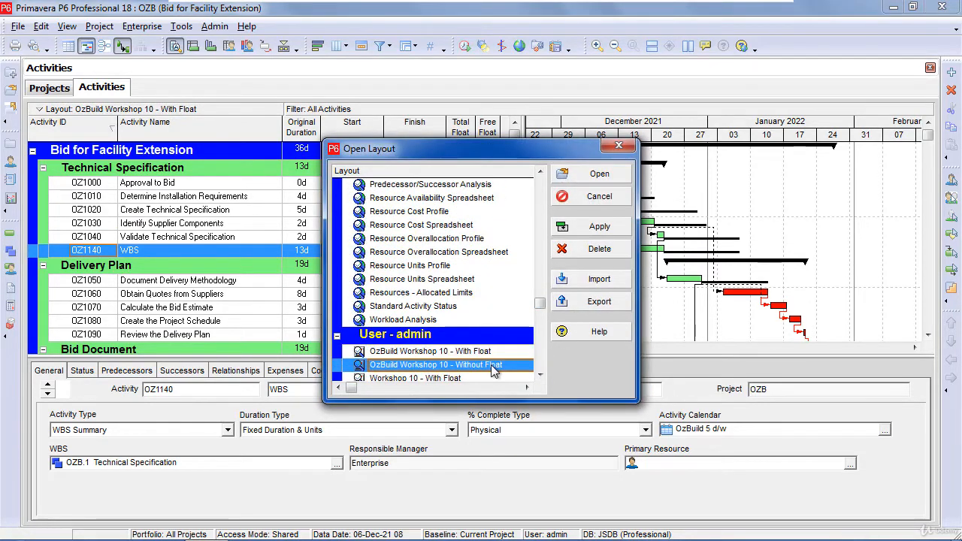
click(592, 177)
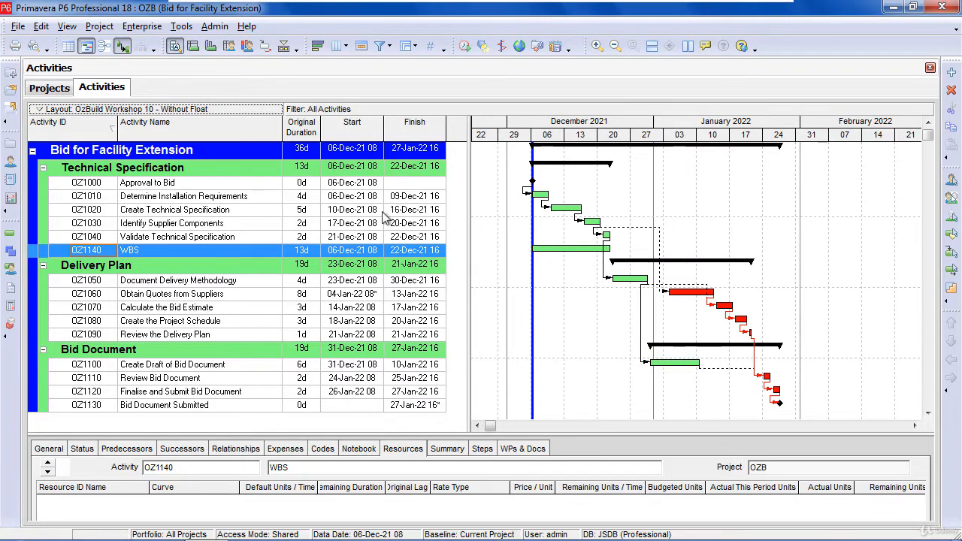
- Rename activity OZ1140 as LOE and change its activity type to Level of Effort
click(100, 254)
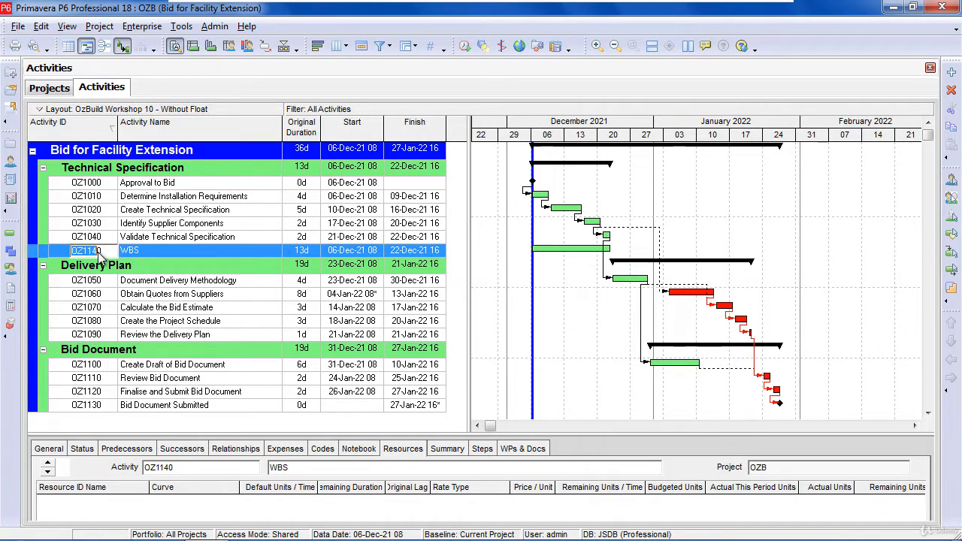
drag(96, 378, 96, 373)
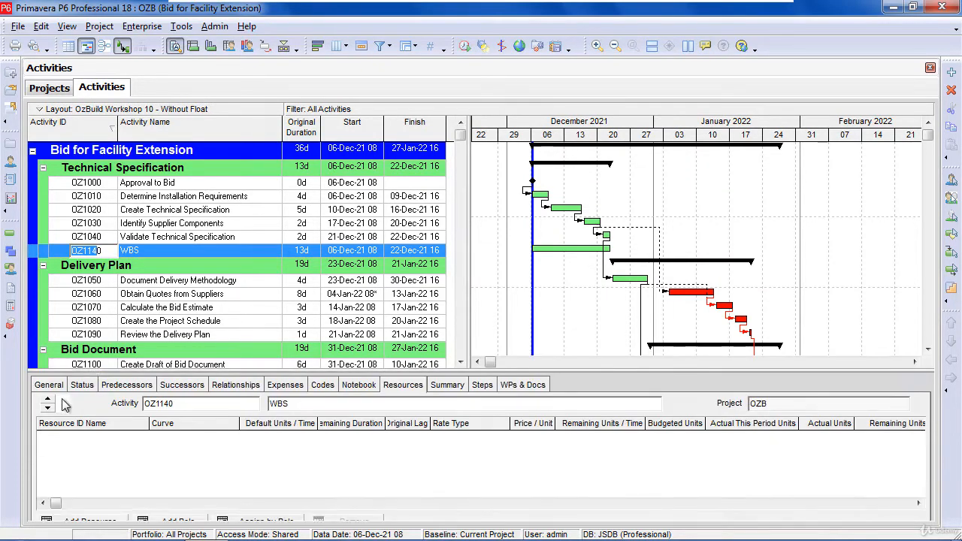
click(48, 385)
click(302, 404)
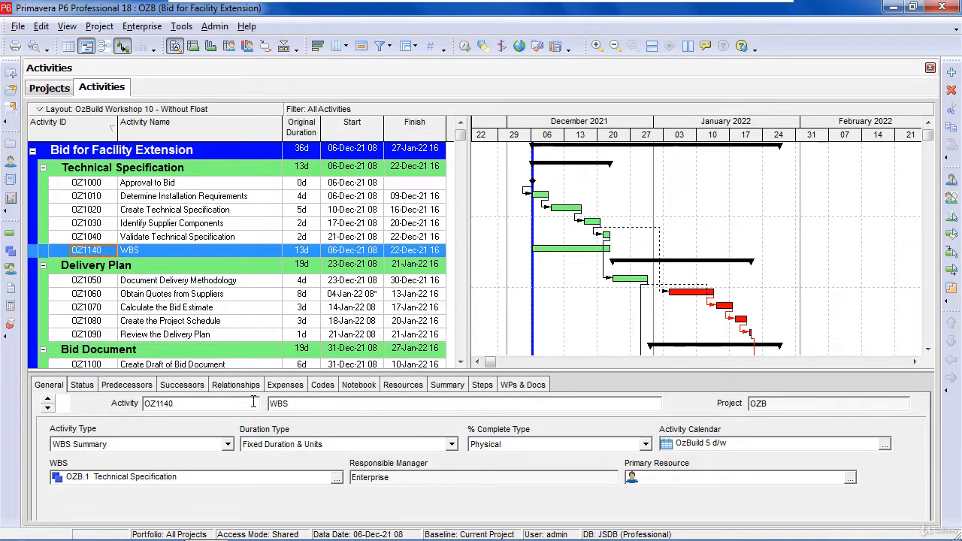
drag(290, 404, 261, 406)
click(228, 444)
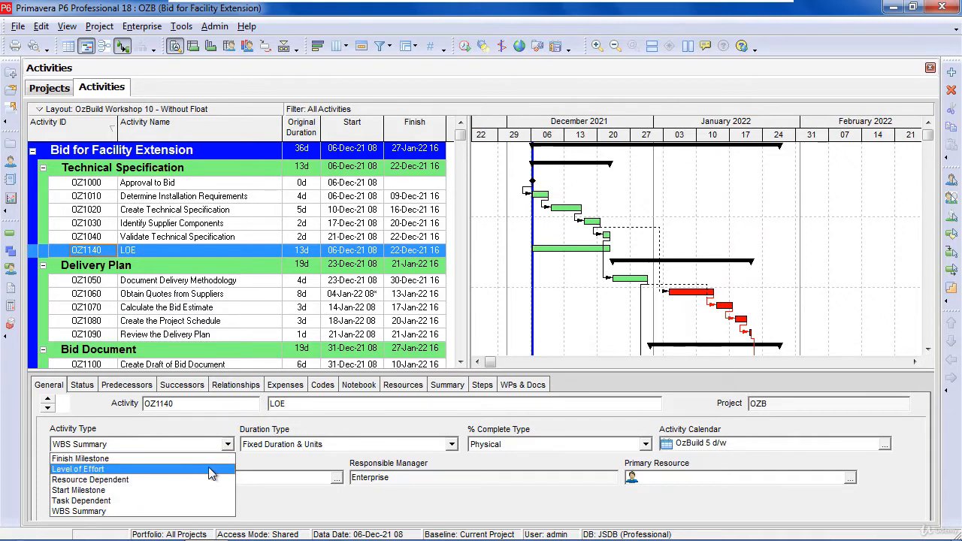
click(211, 470)
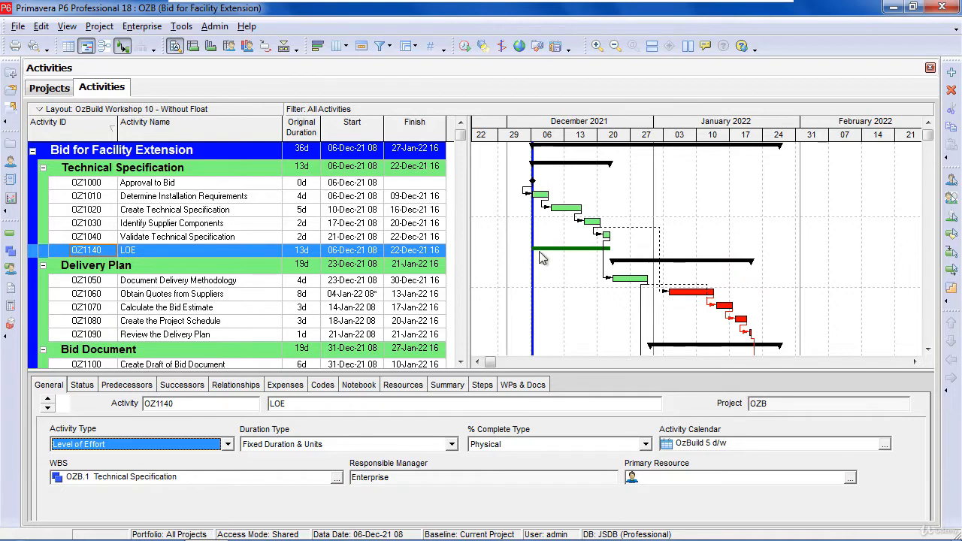
- Examine the Gantt chart bar definitions for Level of Effort activities
click(317, 46)
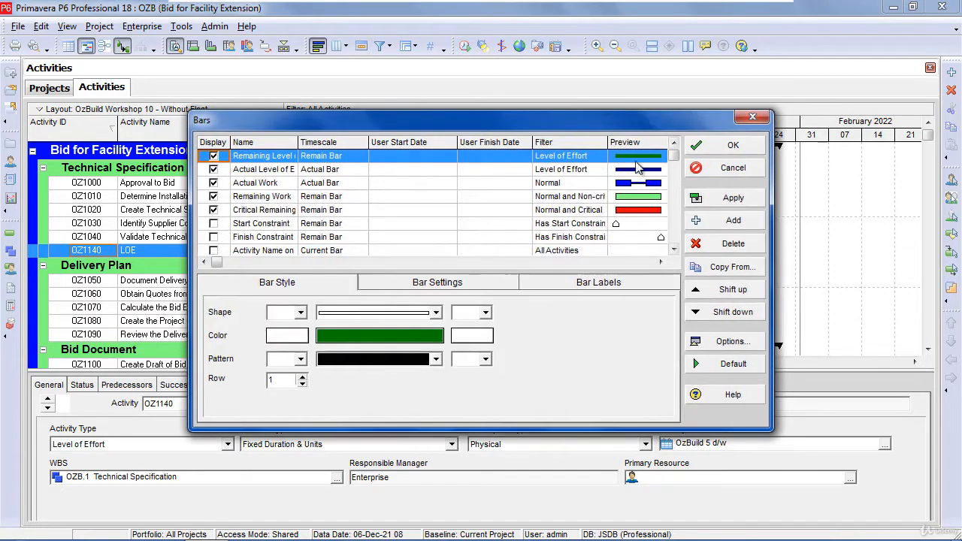
click(728, 146)
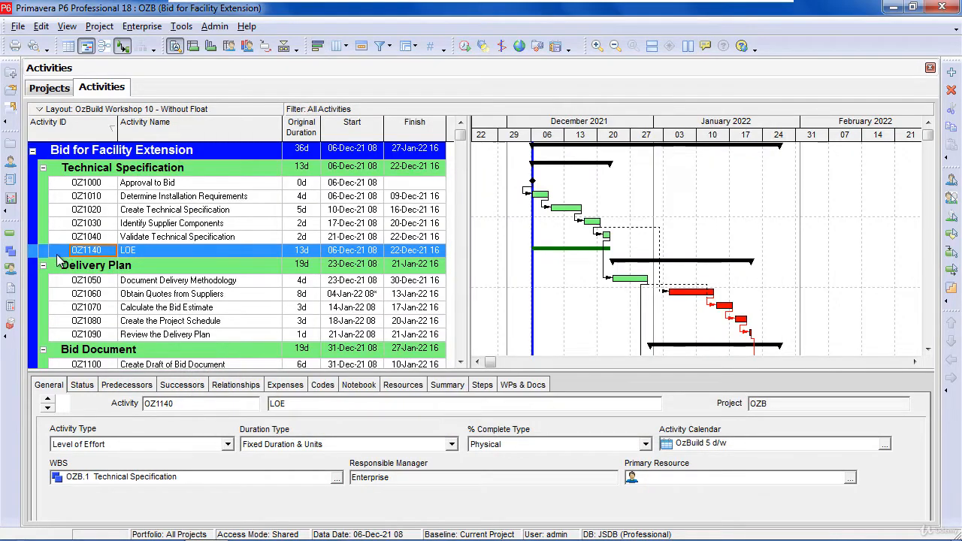
- Move the LOE activity from Technical Specification to the Delivery Plan WBS node, show its status details and reschedule the project
drag(44, 252, 30, 335)
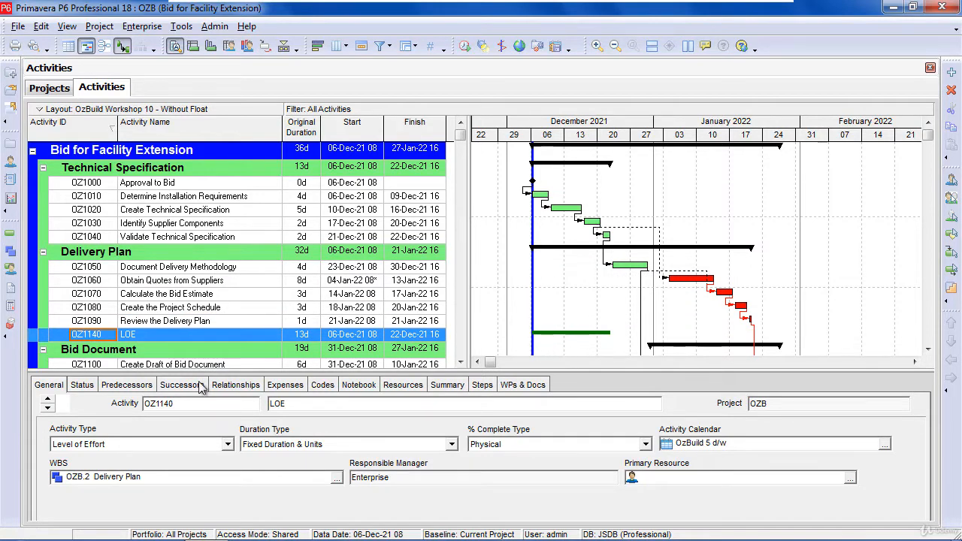
click(88, 385)
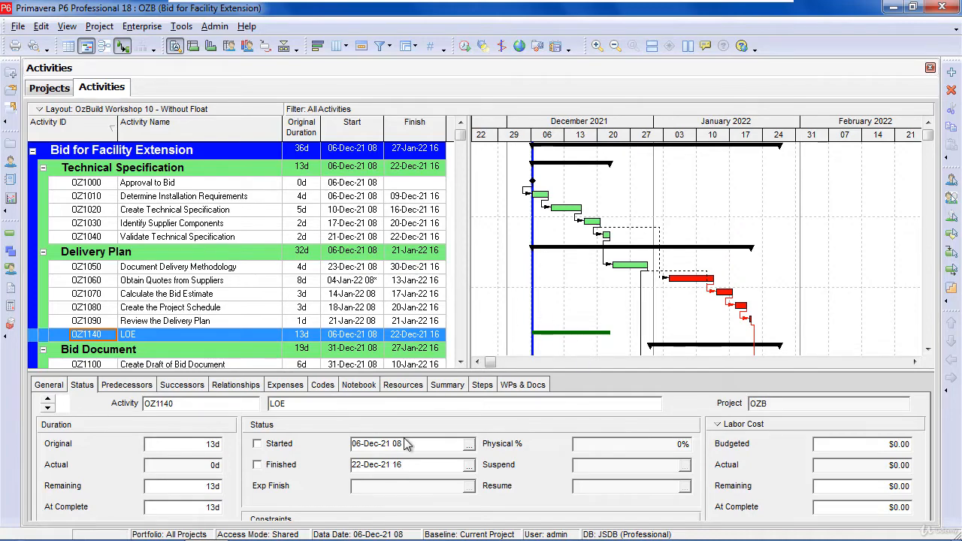
key(F9)
key(Return)
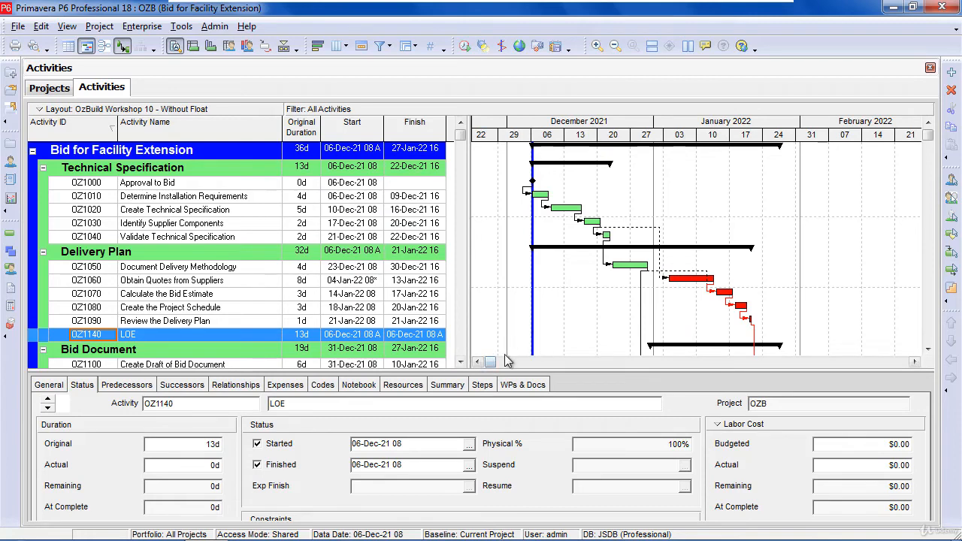
- Clear the Finished and Started status of the LOE activity
click(258, 465)
click(258, 444)
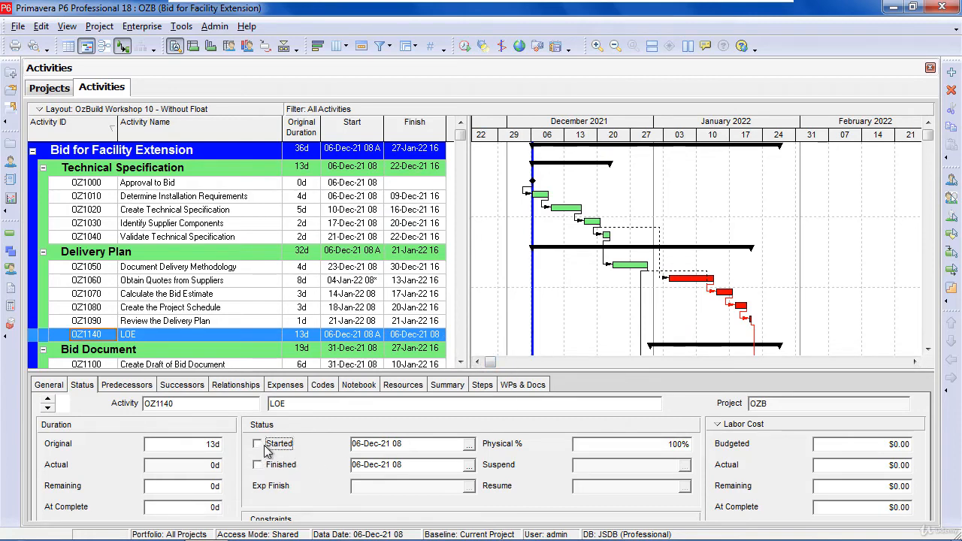
click(445, 304)
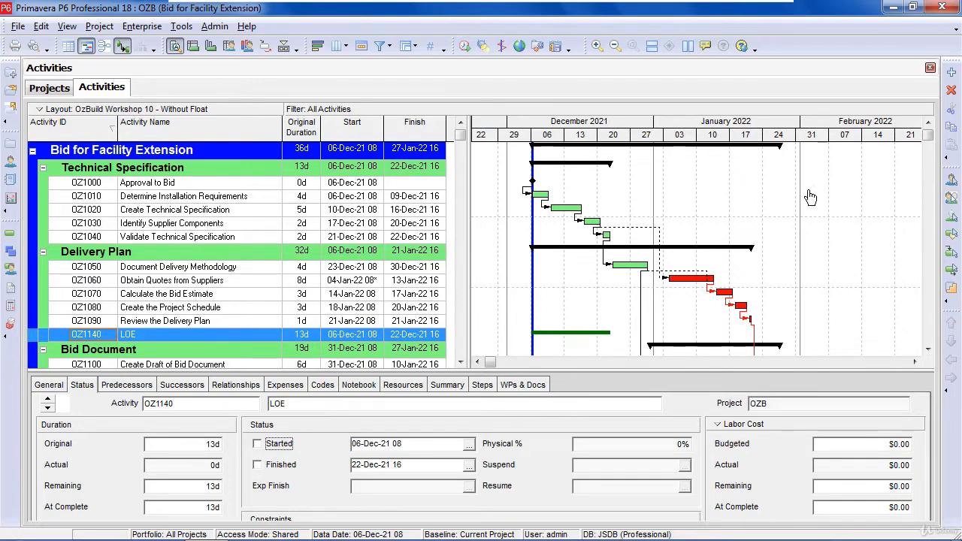
- Link Obtain Quotes from Suppliers start-to-start to LOE and LOE finish-to-finish to Calculate the Bid Estimate, and reschedule the project
click(665, 280)
drag(646, 302, 531, 333)
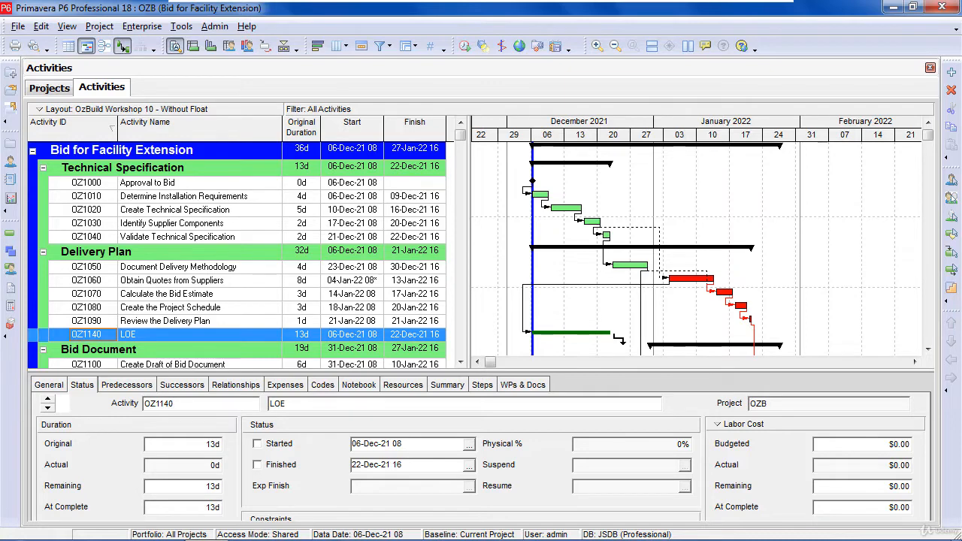
drag(619, 339, 704, 331)
drag(744, 300, 736, 293)
key(F9)
key(Return)
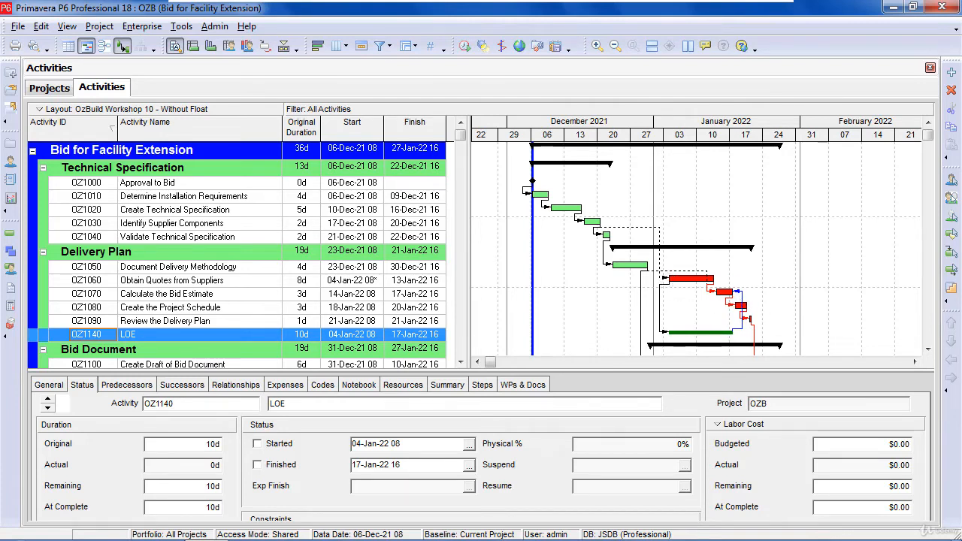
- Link Document Delivery Methodology finish-to-start to LOE and LOE finish-to-finish to Review Bid Document, and reschedule the project
click(651, 270)
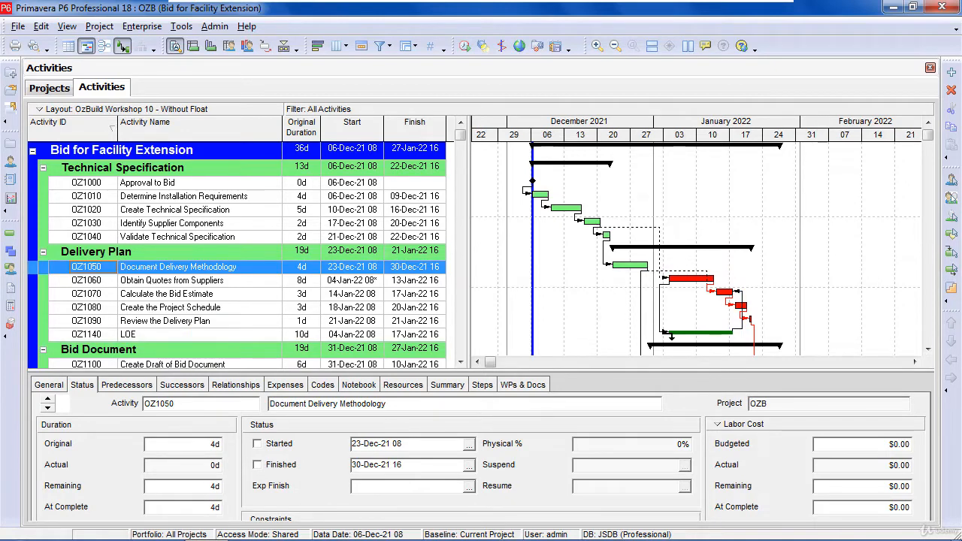
mouse_move(660, 286)
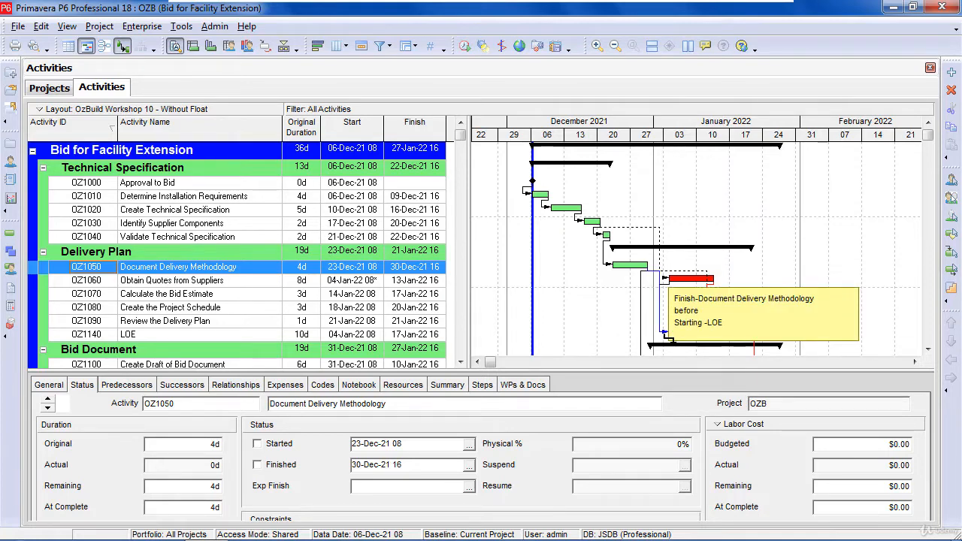
scroll(785, 297, down, 2)
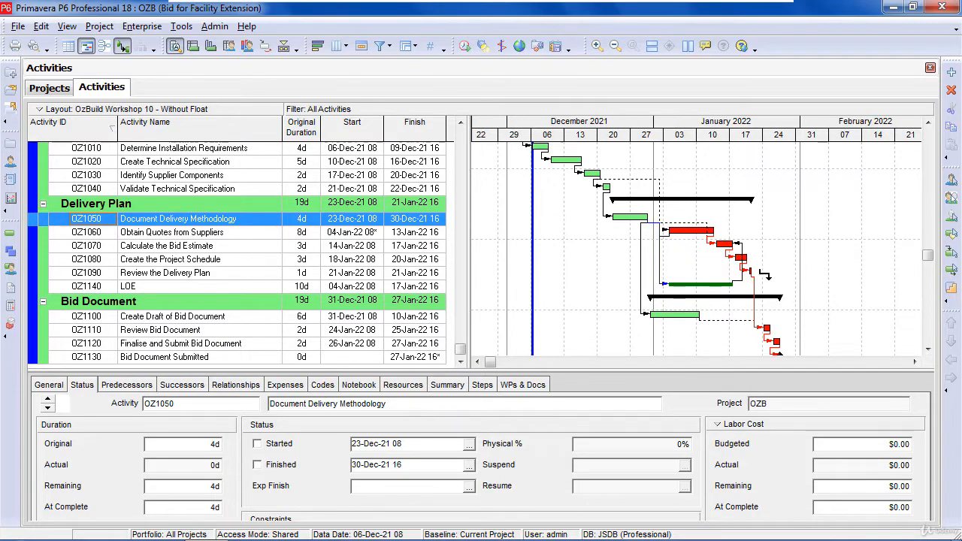
click(740, 287)
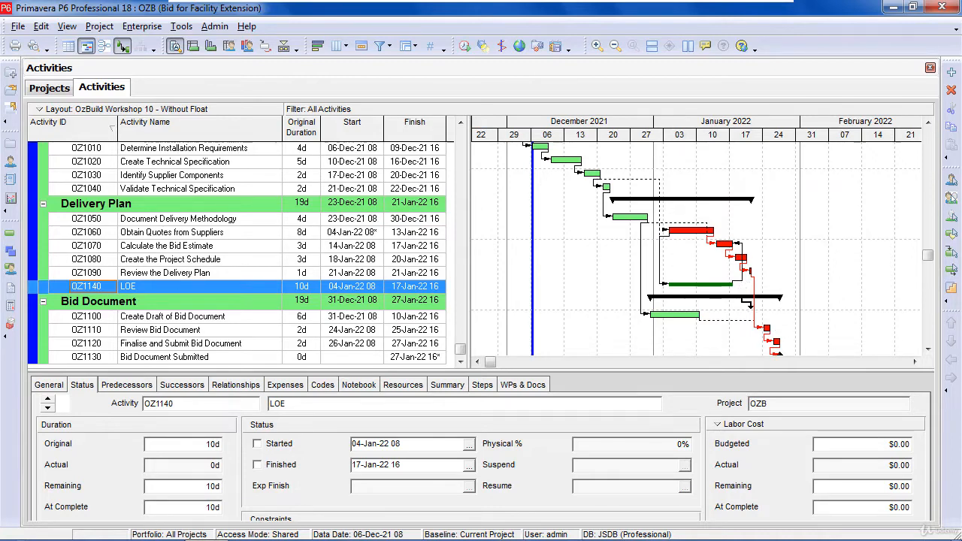
mouse_move(731, 284)
mouse_down()
mouse_move(752, 294)
mouse_move(776, 334)
mouse_move(789, 331)
mouse_move(740, 297)
mouse_move(782, 307)
mouse_move(783, 334)
mouse_up()
key(F9)
key(Return)
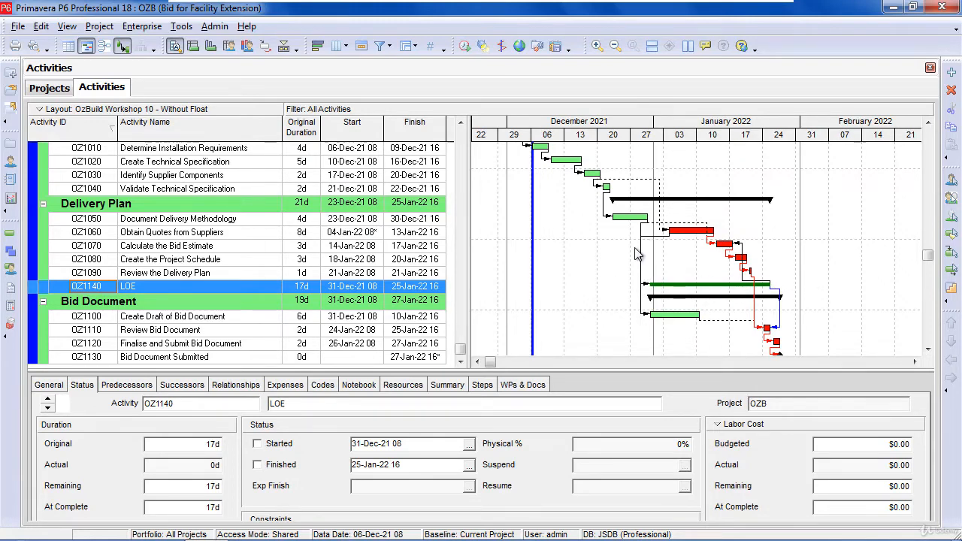
- Make the relationship from Document Delivery Methodology to LOE start-to-start and reschedule the project
click(618, 219)
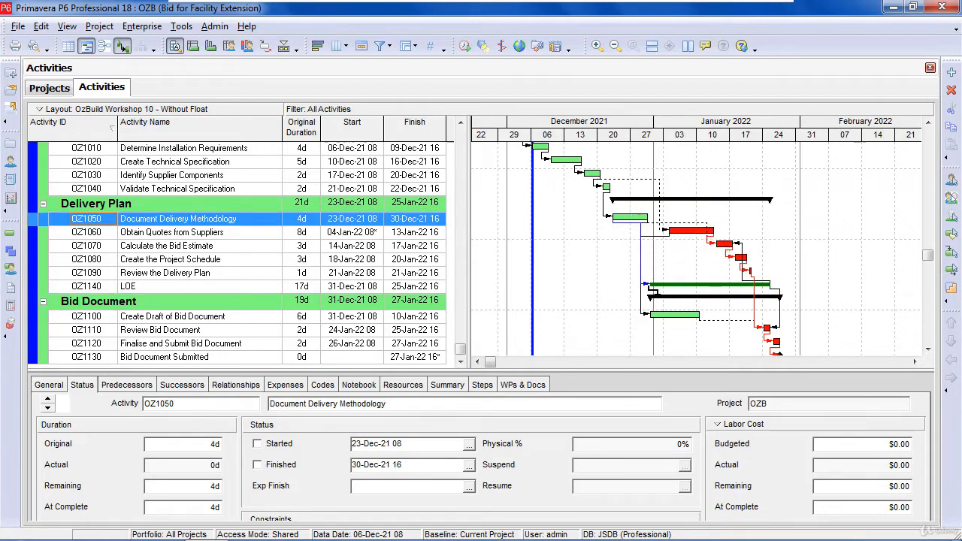
drag(684, 290, 684, 290)
scroll(566, 177, up, 1)
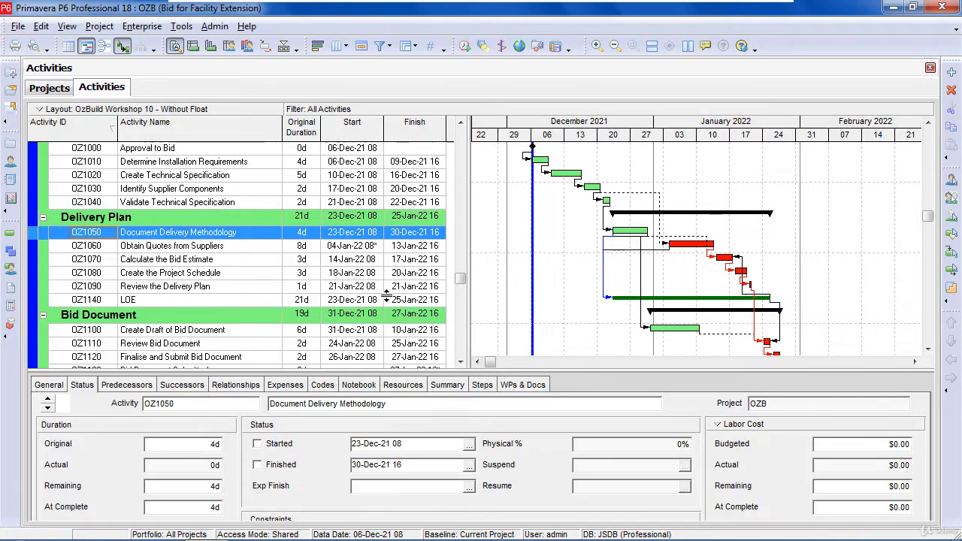
- Delete the LOE activity OZ1140 from the Delivery Plan
click(54, 305)
key(Delete)
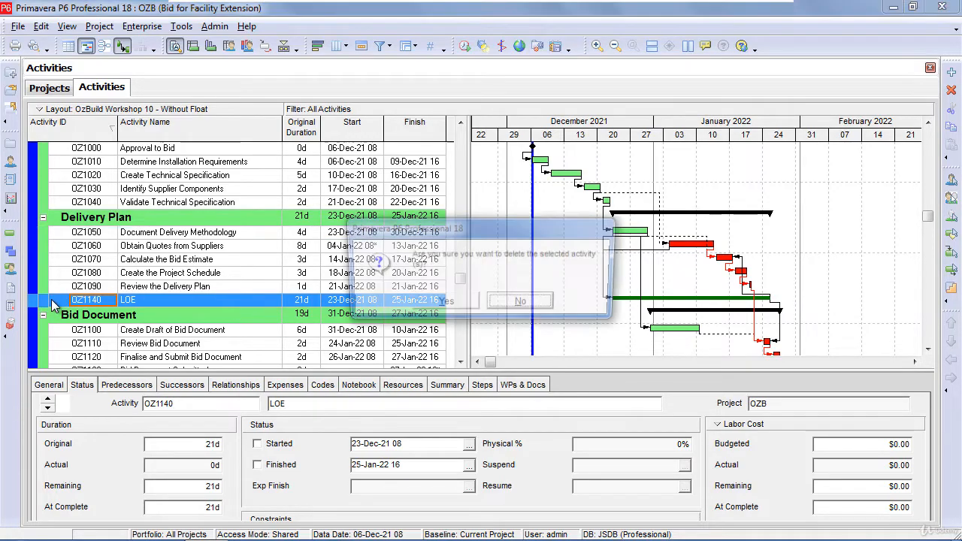
click(444, 304)
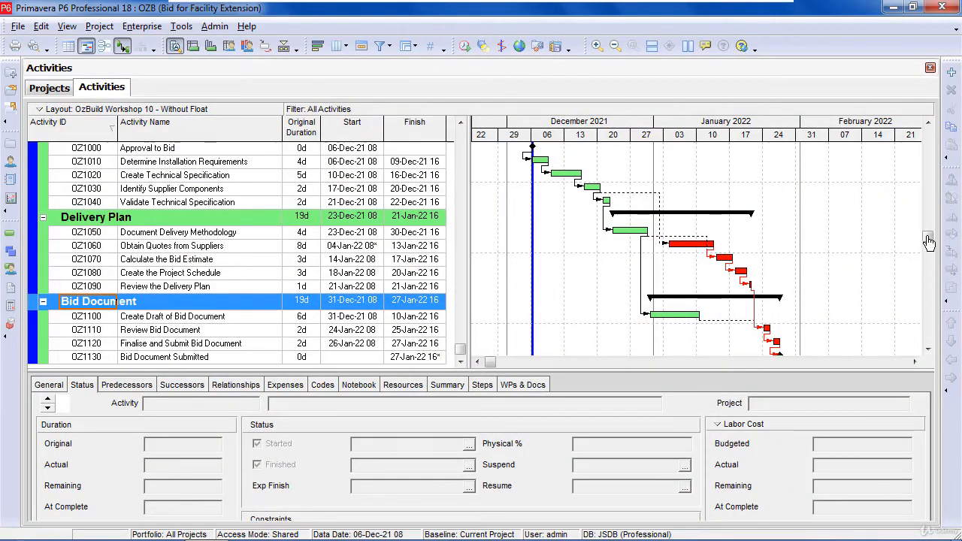
- In the admin preferences, set earned value calculation from a baseline to use At Completion values with current dates
click(218, 28)
click(258, 81)
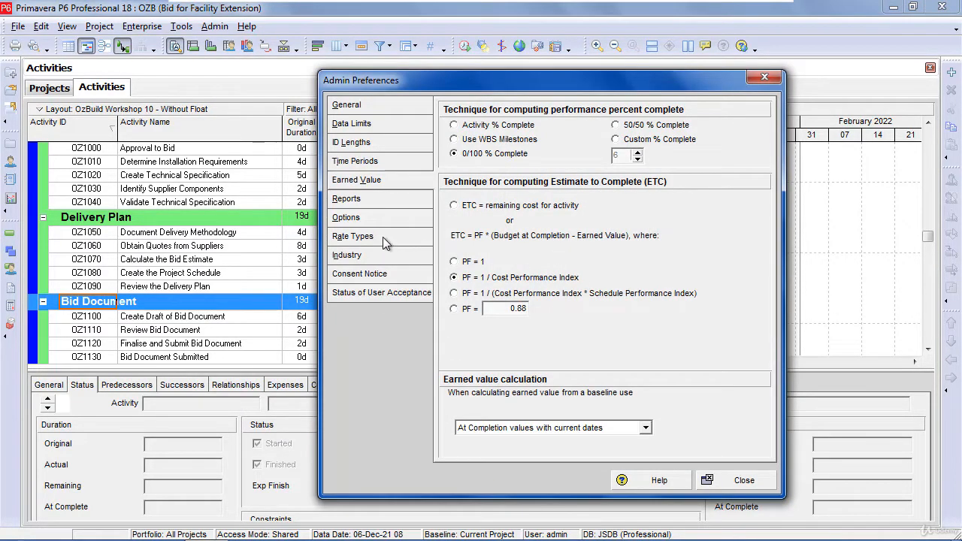
click(465, 430)
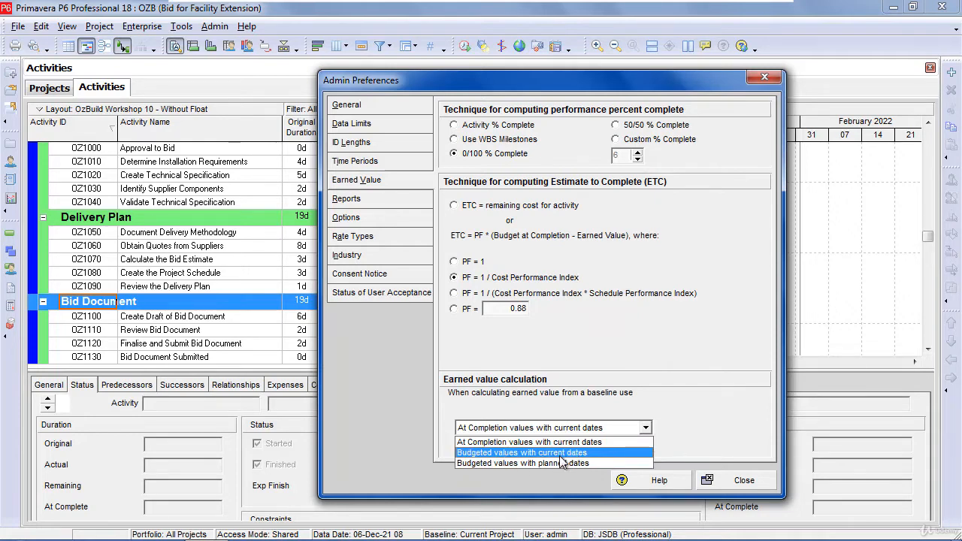
click(572, 443)
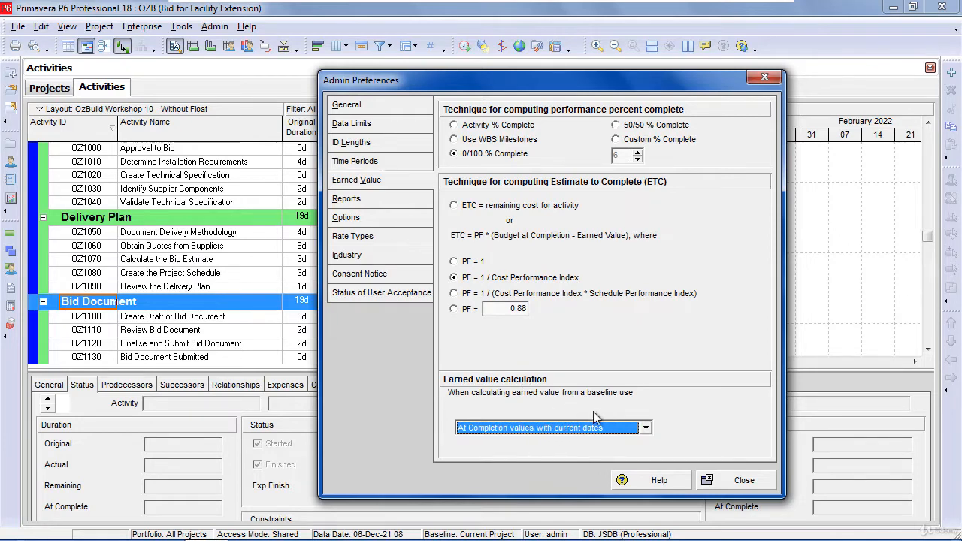
click(736, 475)
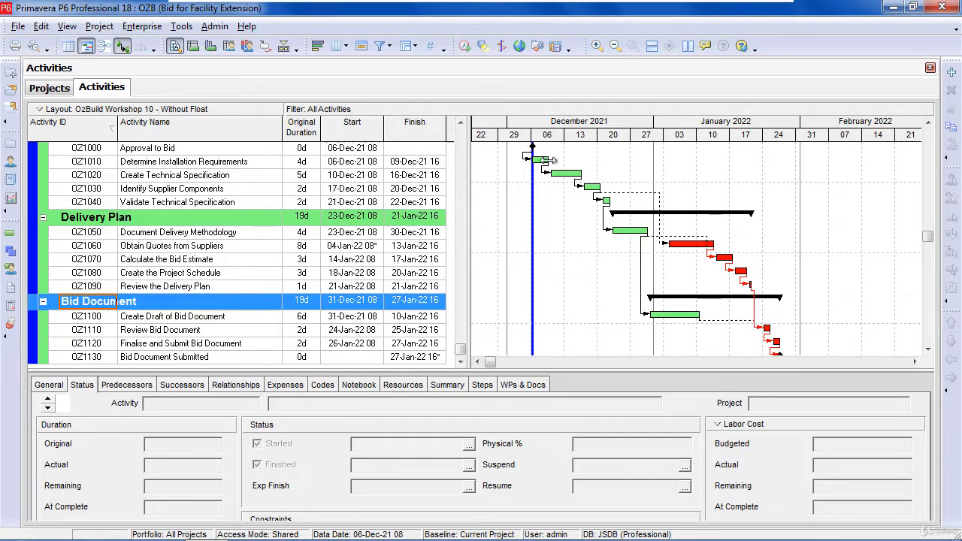
- Save a copy of the current project as a new baseline of Bid for Facility Extension
click(98, 27)
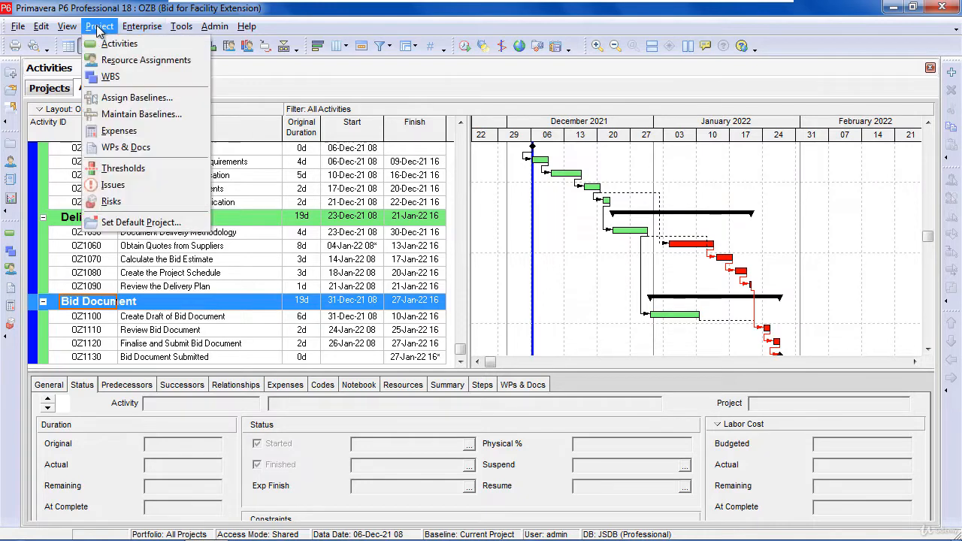
click(126, 114)
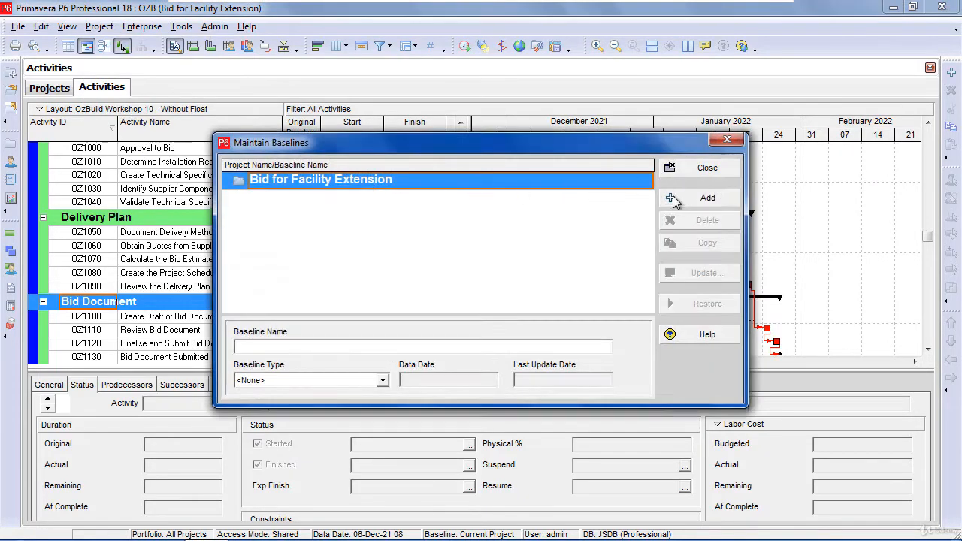
click(699, 199)
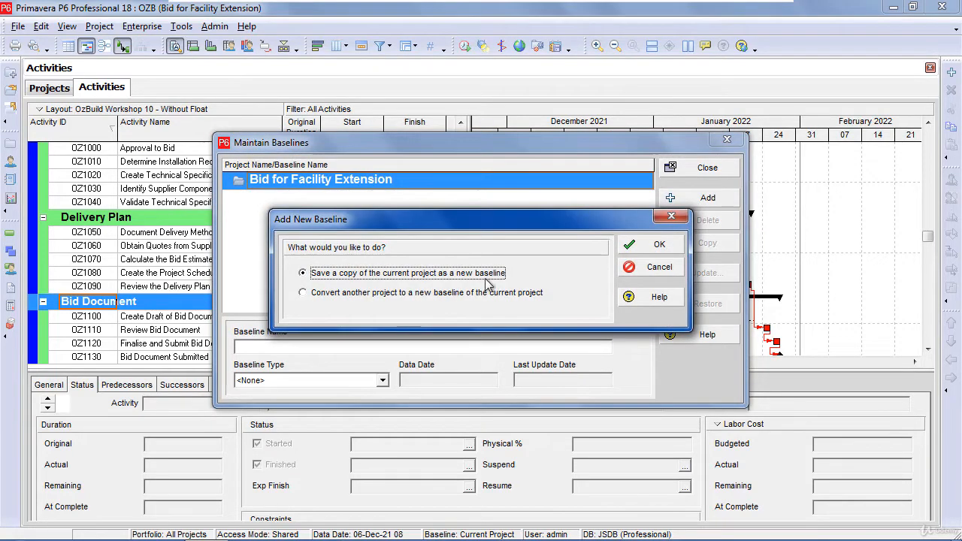
click(654, 248)
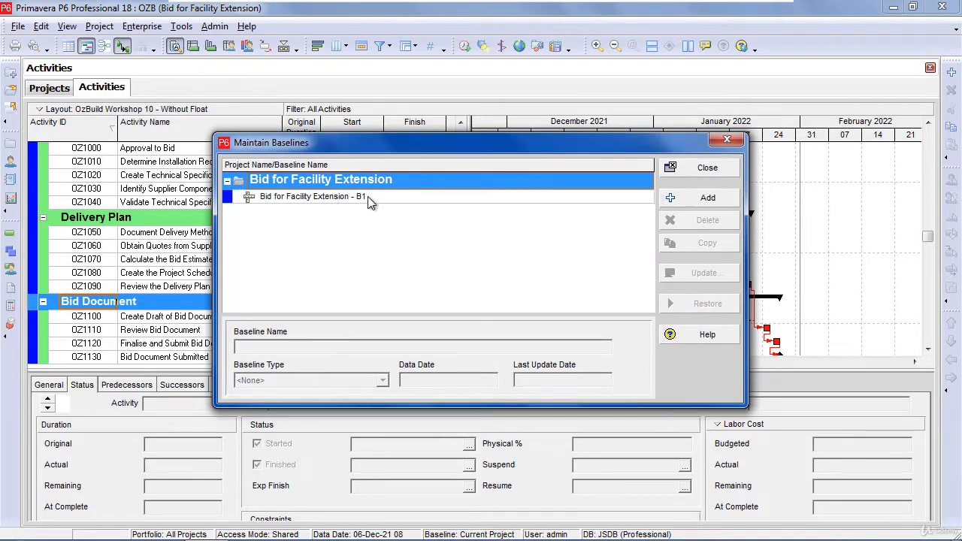
- Rename the new baseline as Bid for Facility Extension - Baseline and set its type to Customer Sign-Off Baseline
click(368, 199)
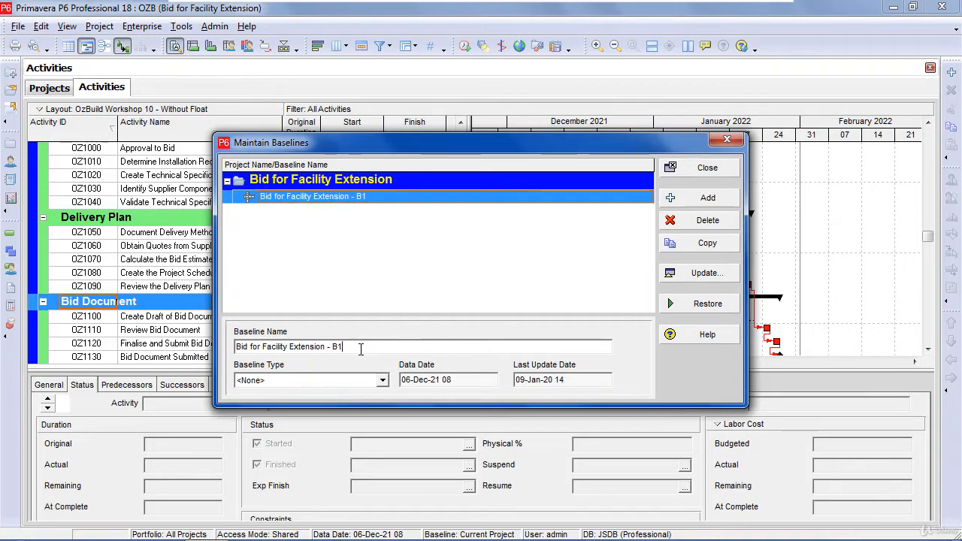
text(aseline)
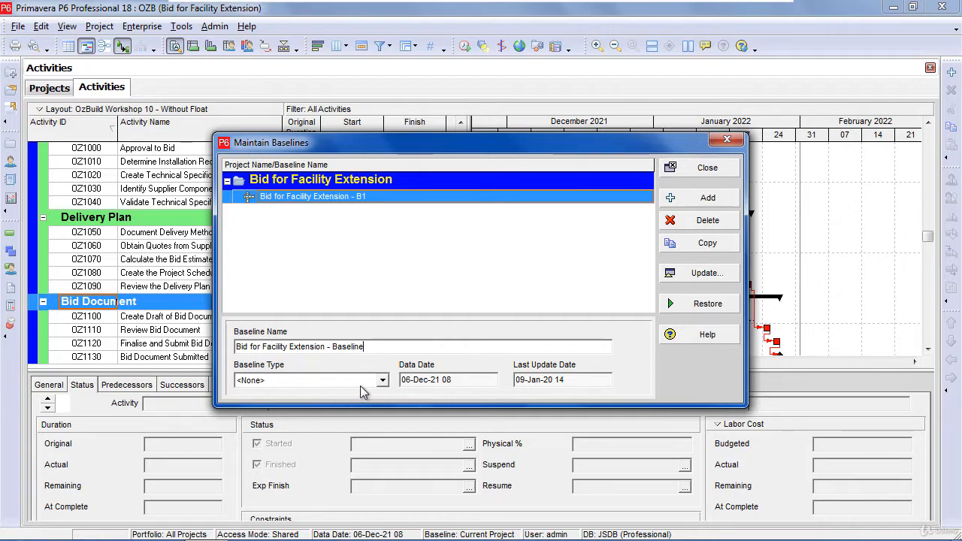
click(383, 380)
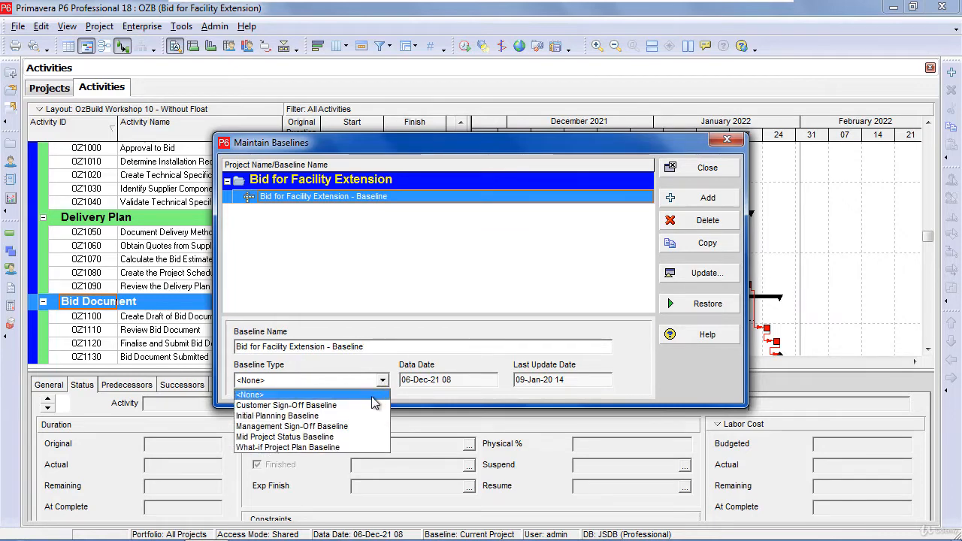
click(362, 406)
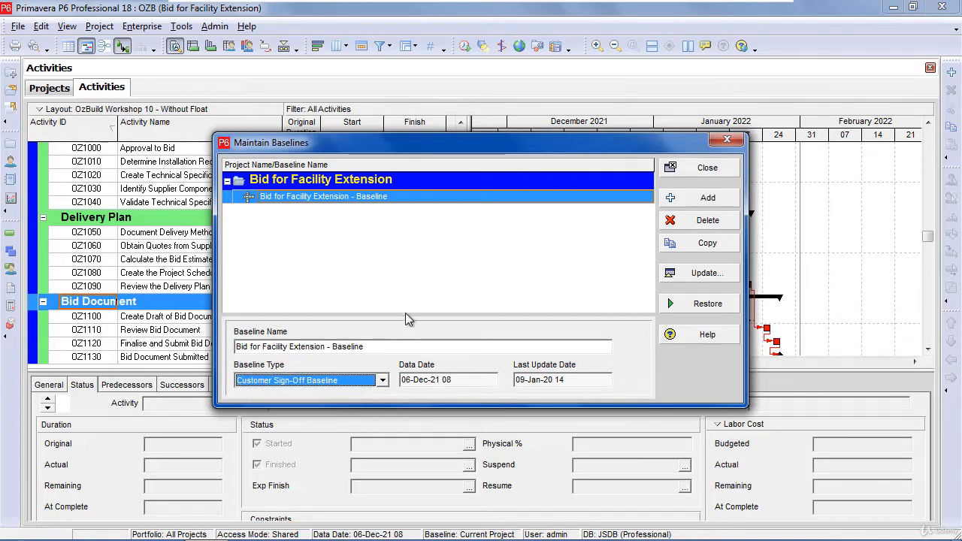
click(705, 167)
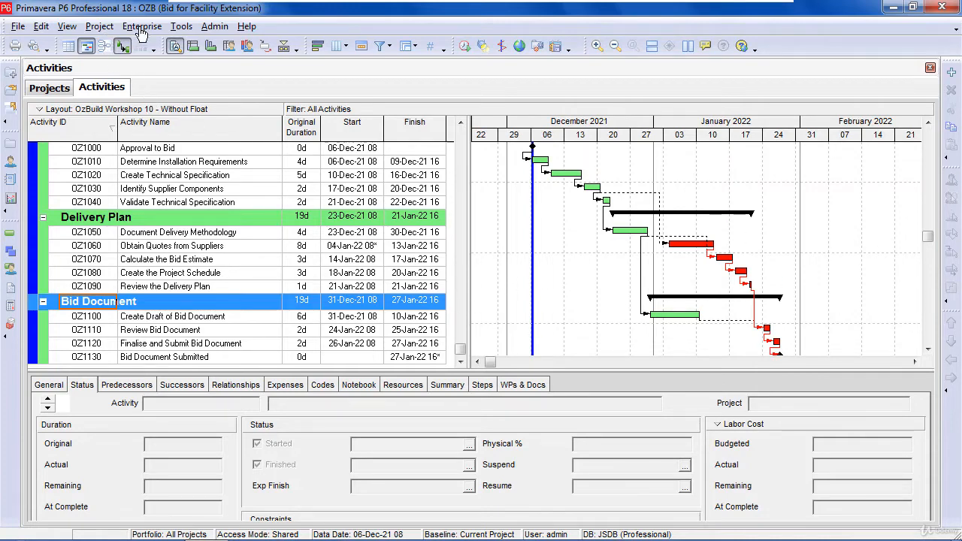
- Assign Bid for Facility Extension - Baseline as both the project baseline and the primary user baseline of project OZB
click(108, 28)
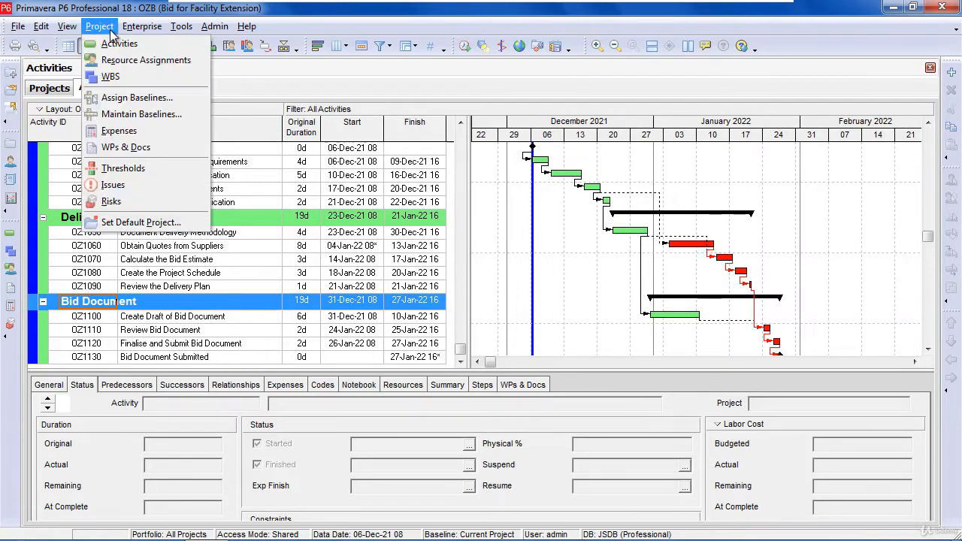
click(121, 94)
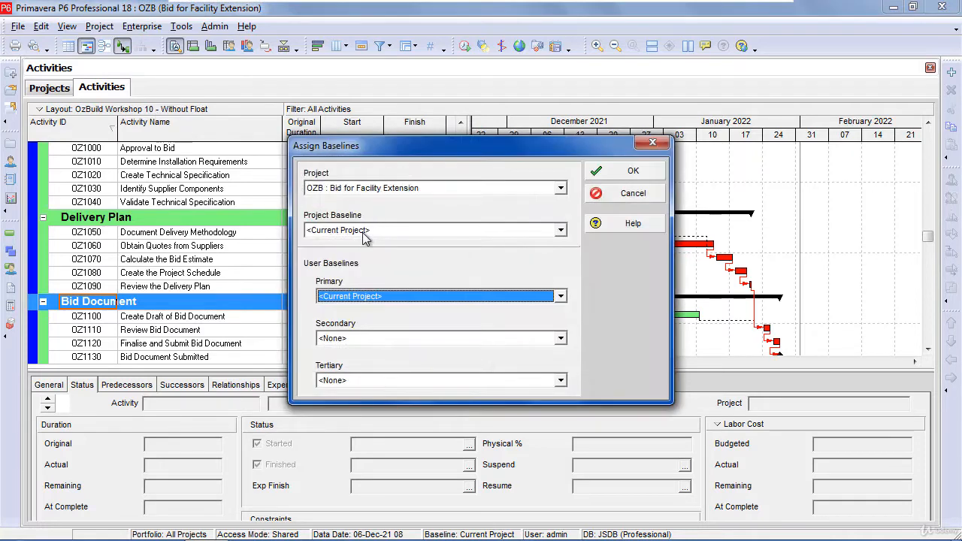
click(361, 235)
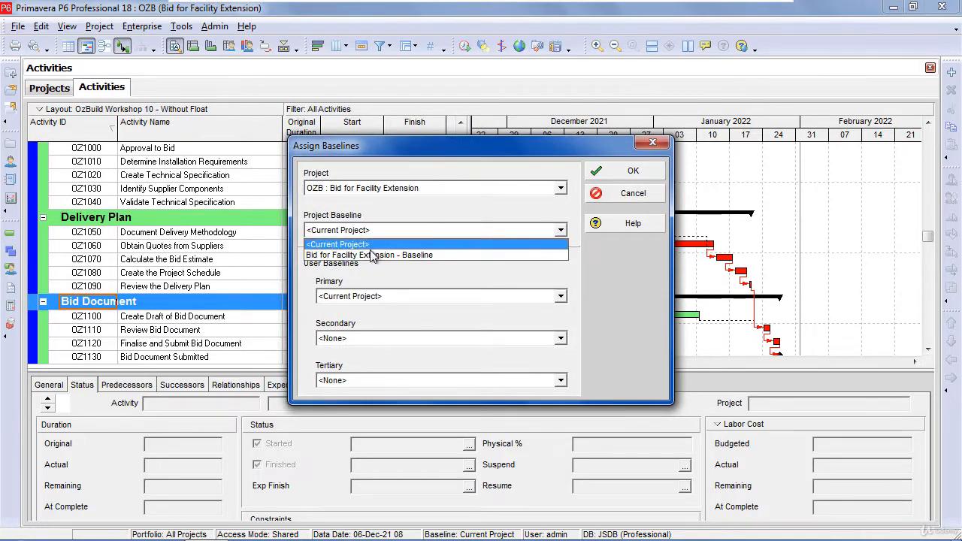
click(370, 254)
click(378, 298)
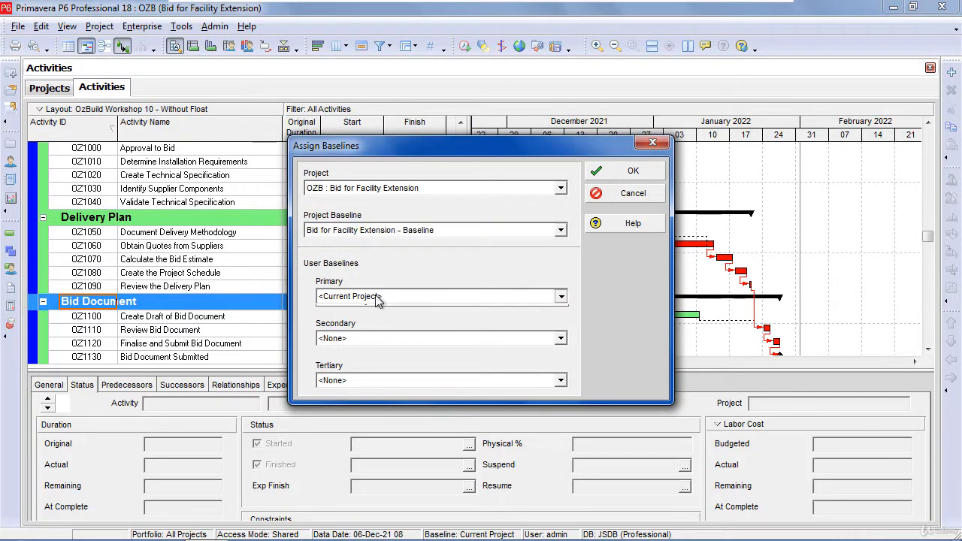
click(381, 321)
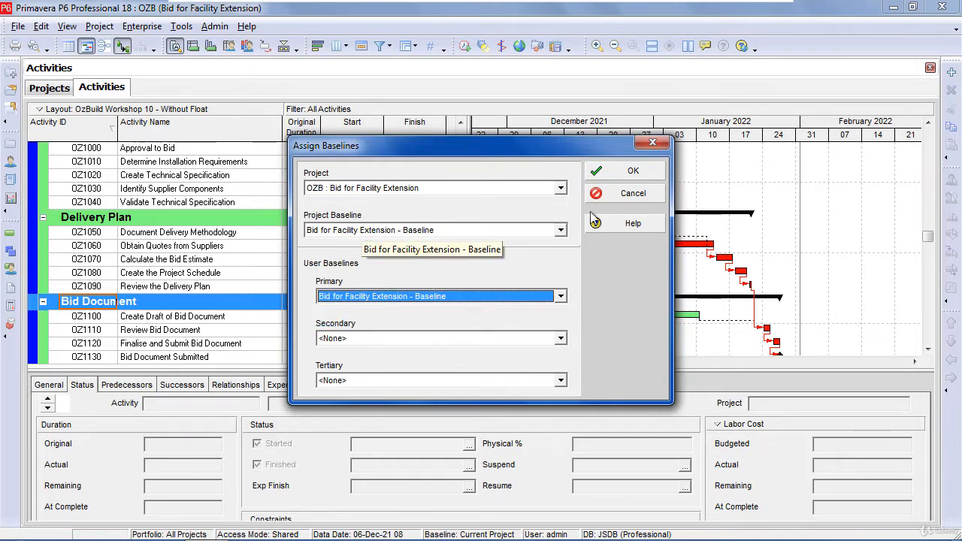
drag(393, 142, 389, 141)
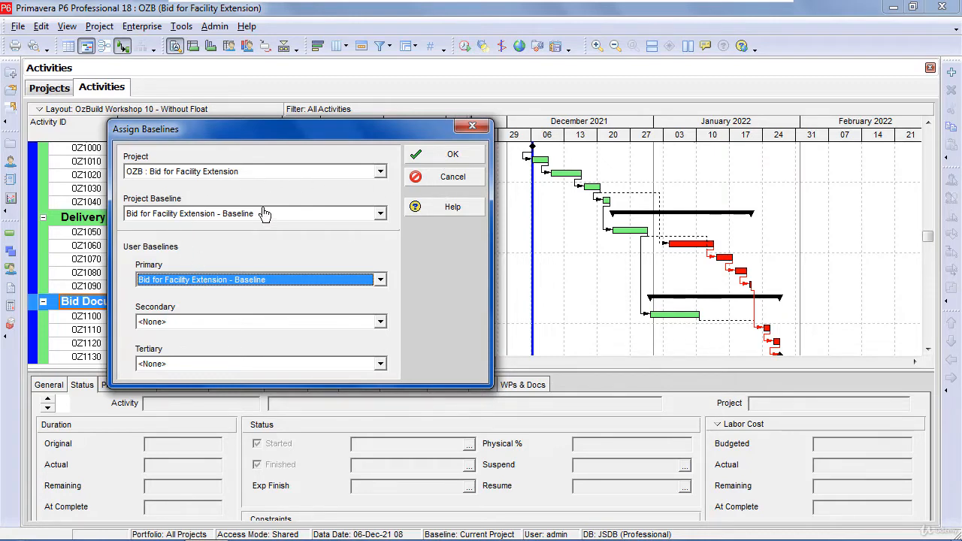
click(453, 159)
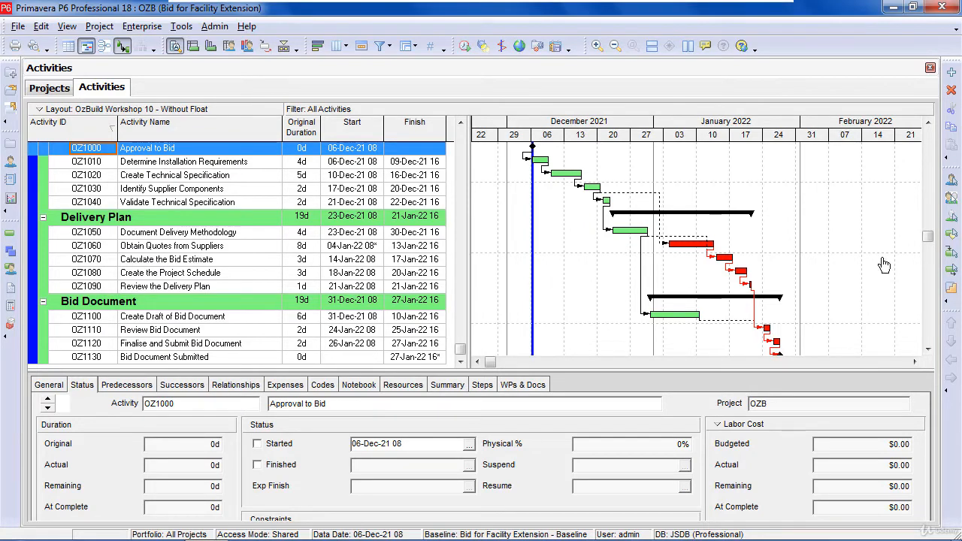
- Save the current layout under the new name OzBuild Workshop 13 - Basline, available to the current user
click(82, 112)
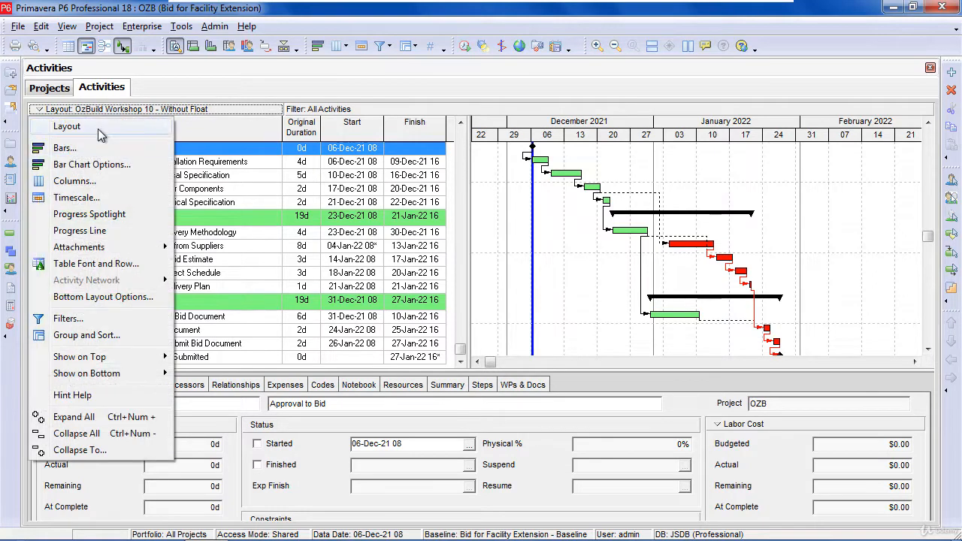
mouse_move(98, 127)
click(205, 160)
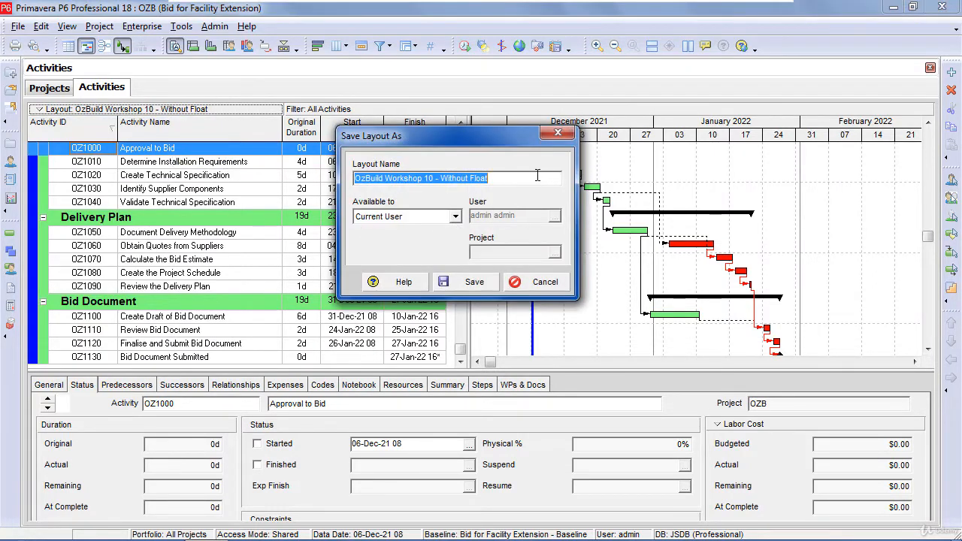
drag(500, 178, 428, 179)
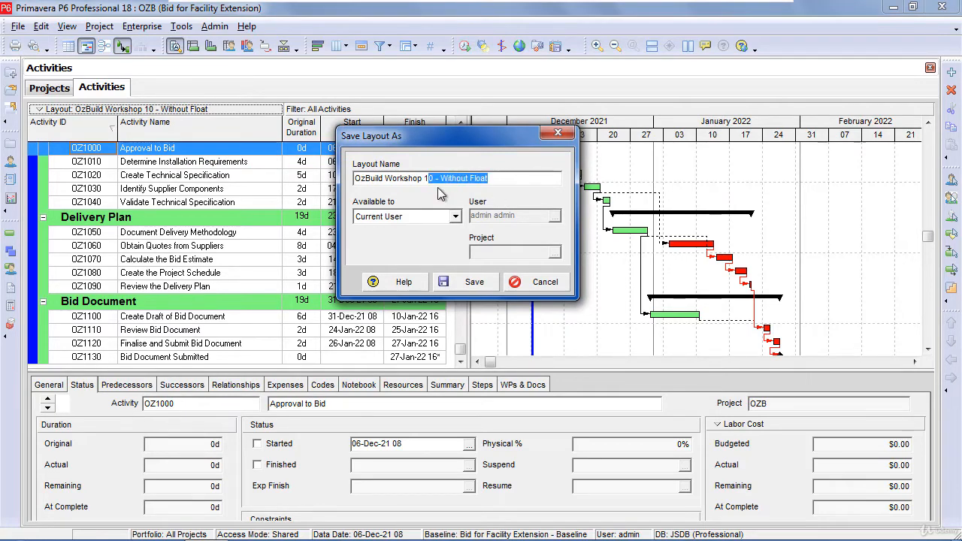
text(3)
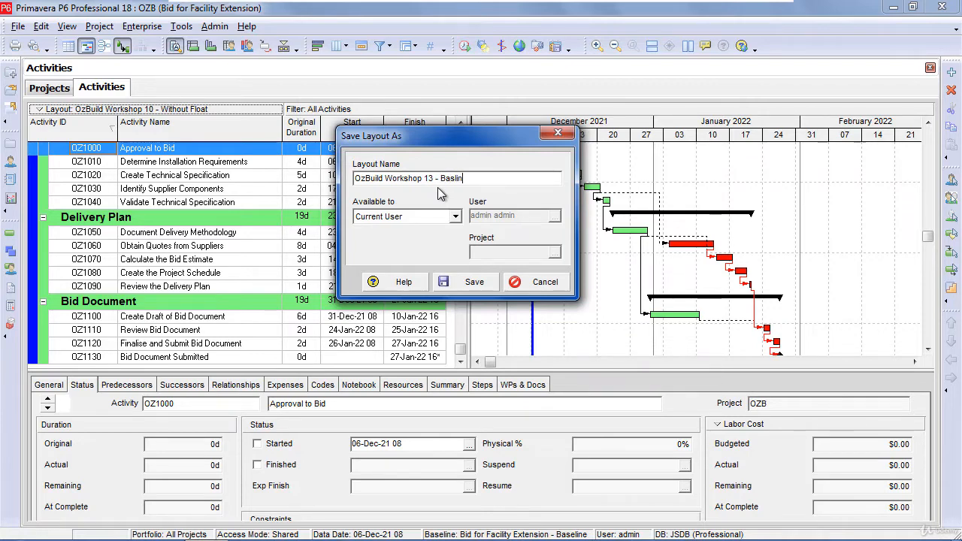
click(482, 281)
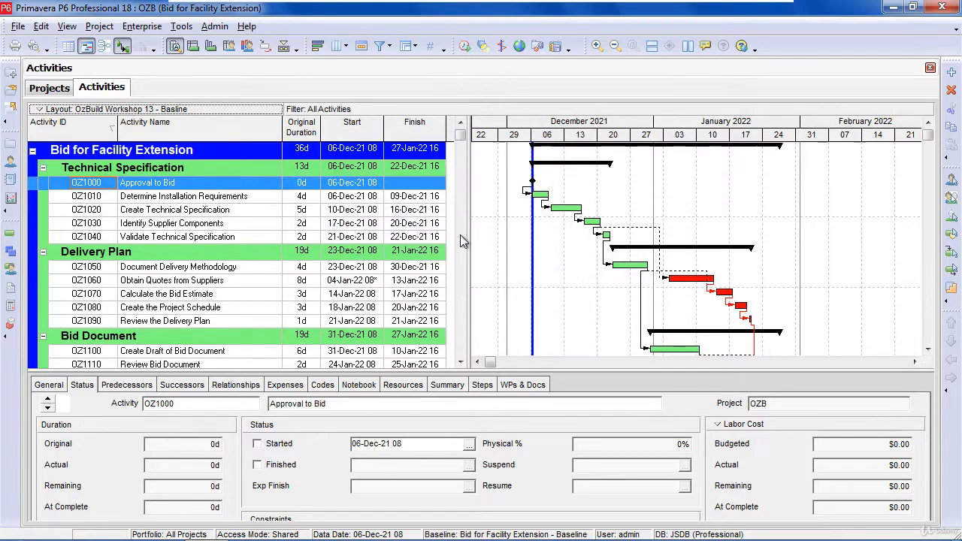
- Display the Project Baseline Bar and Project Baseline MS bars in the Gantt chart and apply the change
click(318, 48)
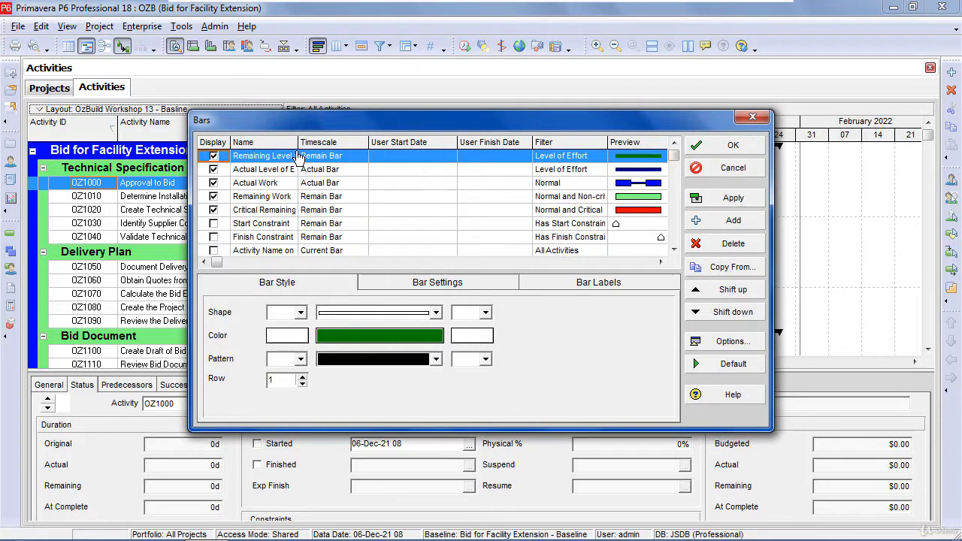
double_click(336, 136)
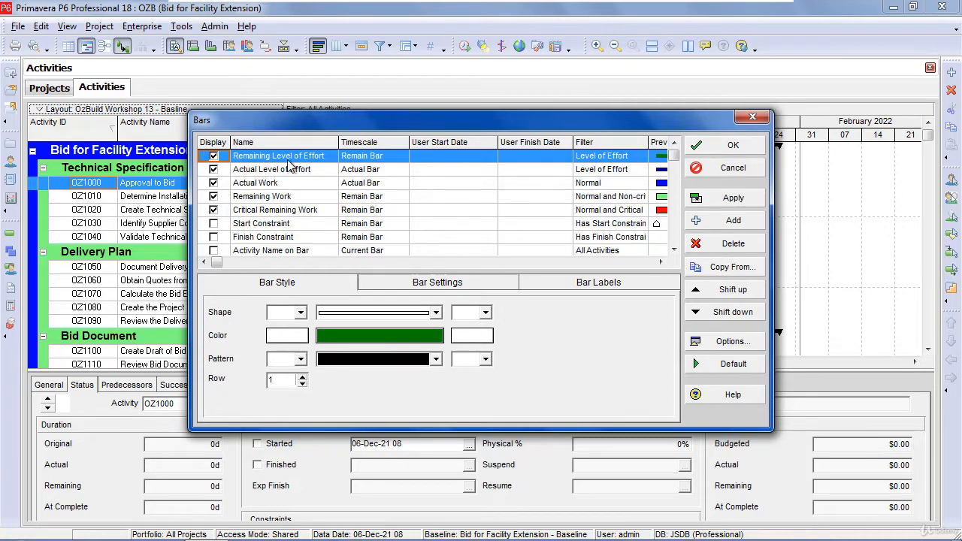
scroll(288, 160, down, 5)
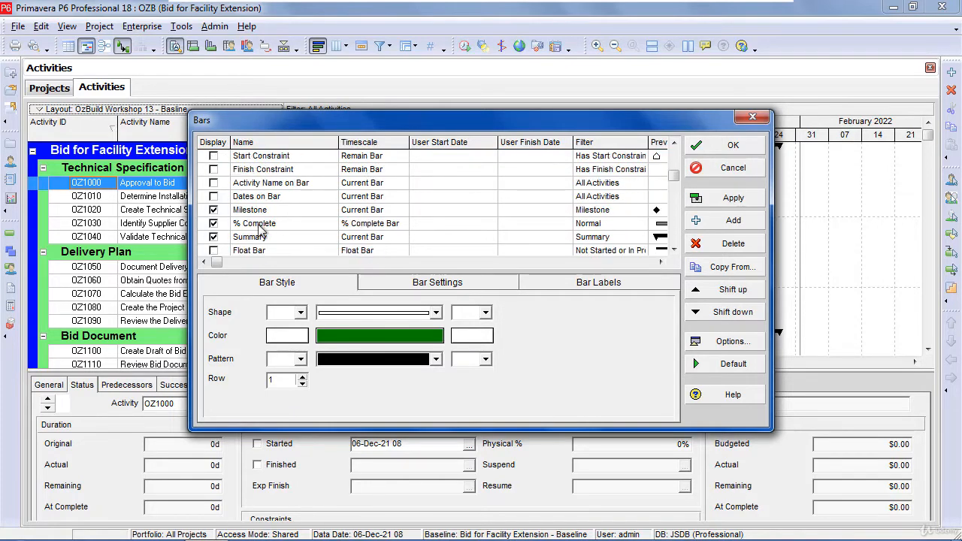
scroll(270, 229, down, 1)
drag(588, 129, 457, 125)
scroll(321, 200, down, 3)
scroll(321, 200, down, 3)
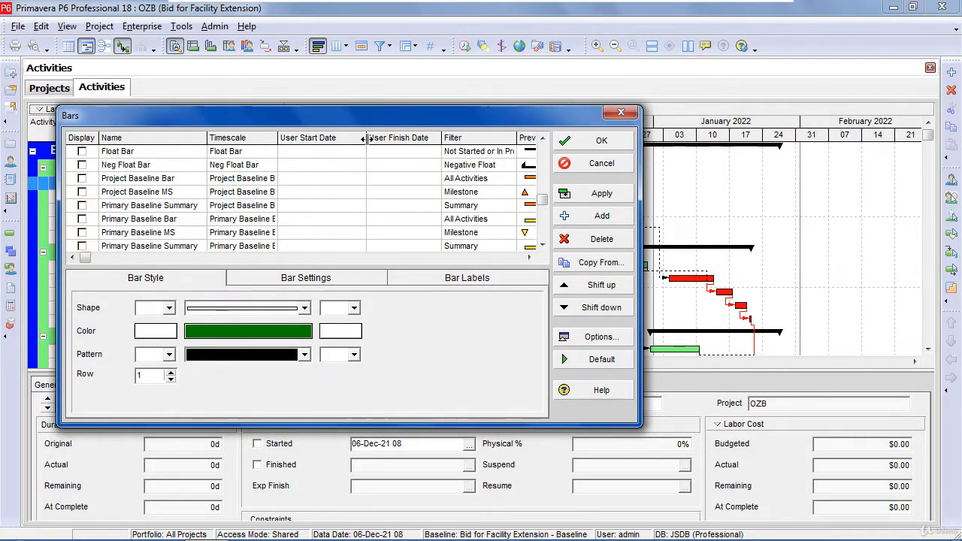
drag(332, 138, 327, 137)
drag(392, 138, 358, 137)
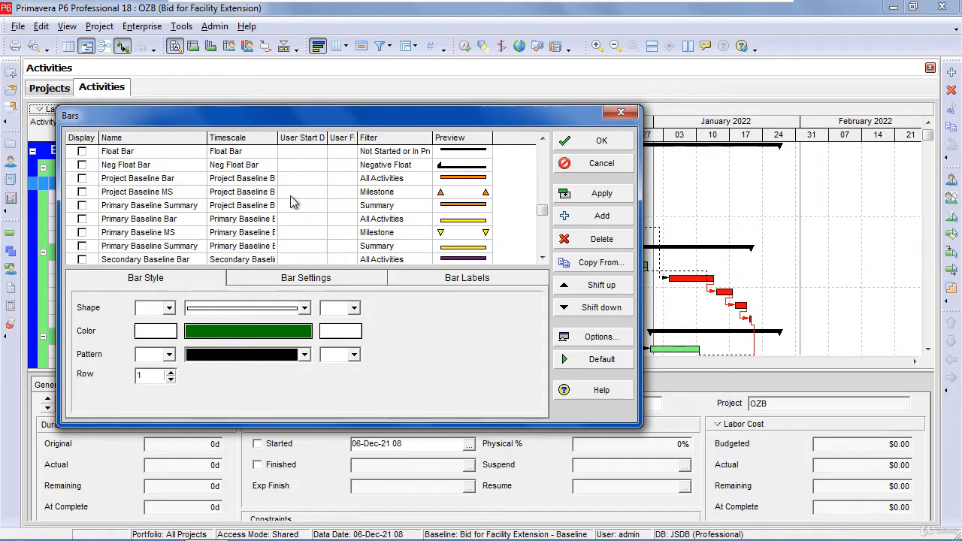
click(82, 179)
click(82, 193)
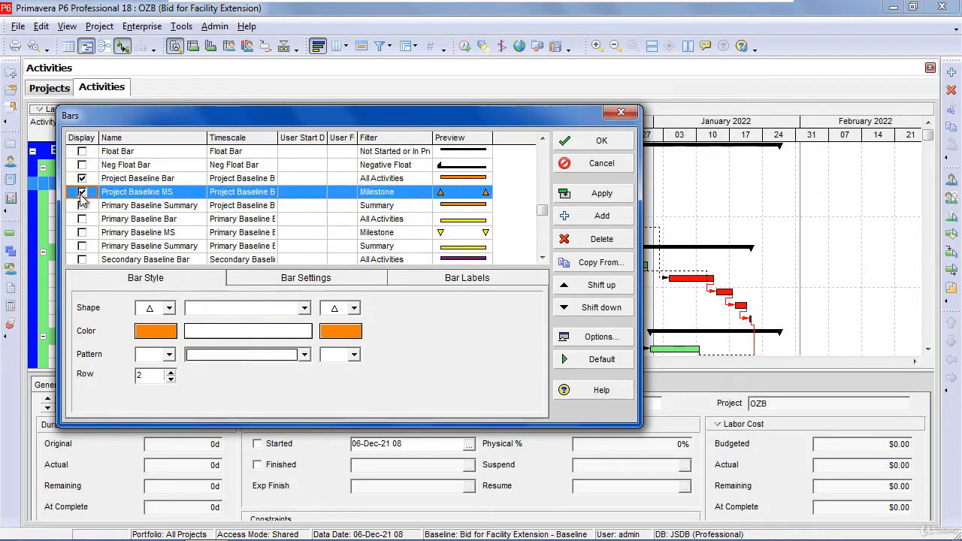
click(598, 193)
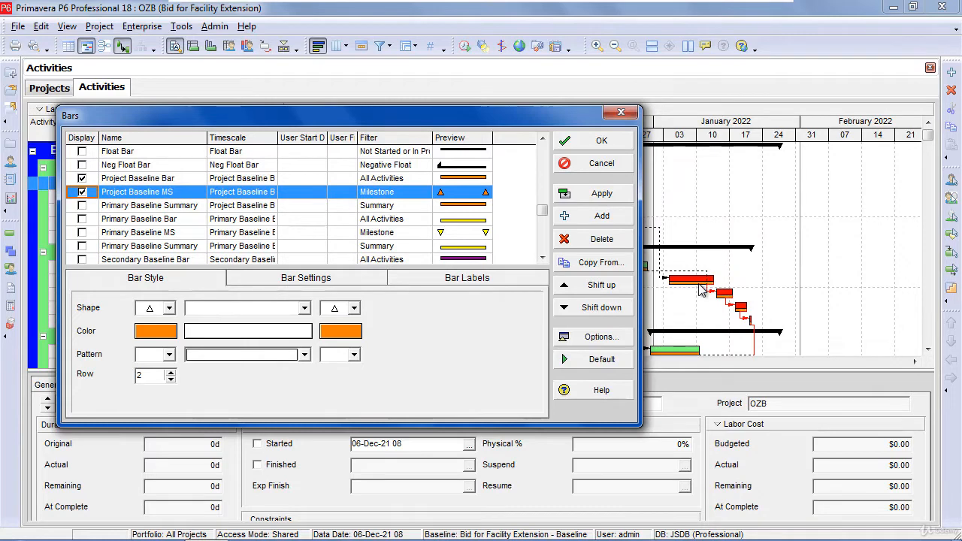
- Try displaying the orange Primary Baseline Summary bar based on the project baseline in the Gantt chart
drag(338, 115, 416, 248)
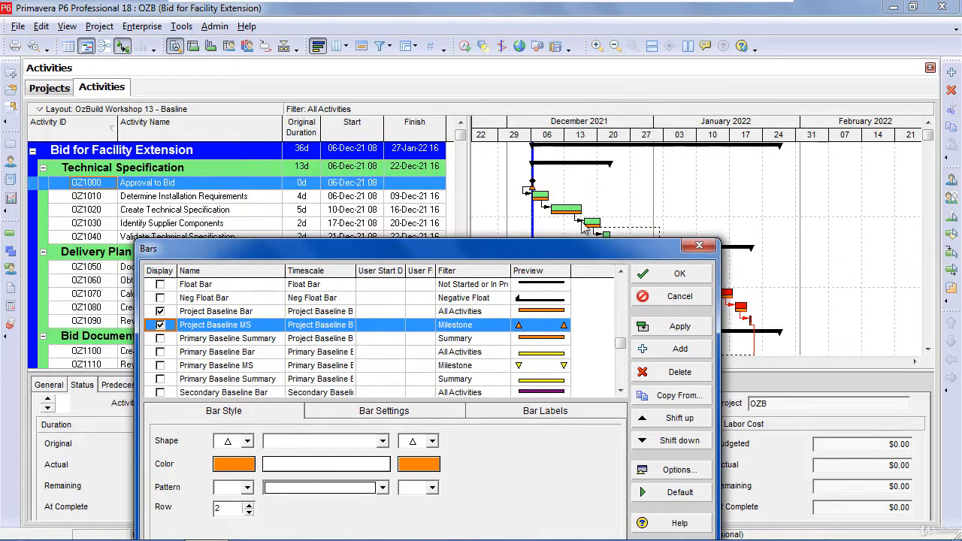
drag(557, 251, 571, 209)
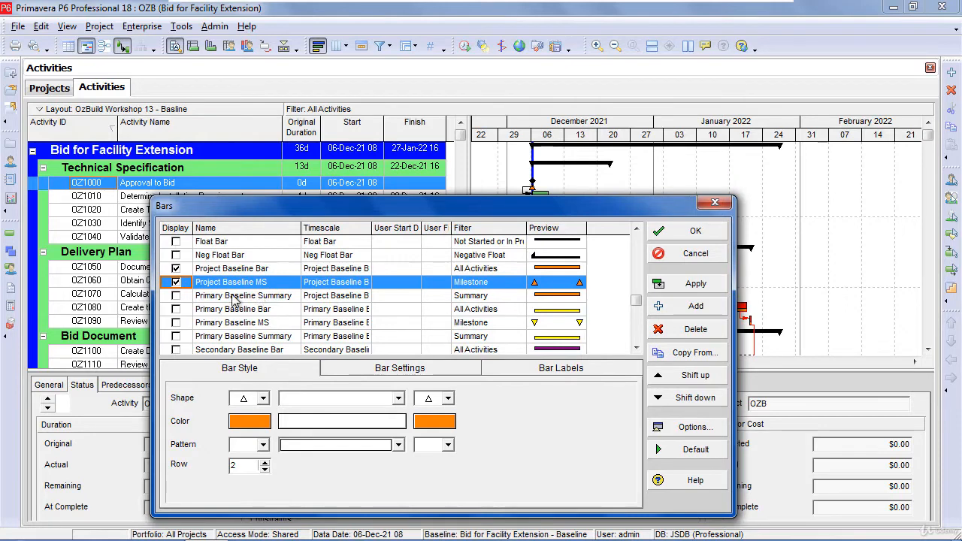
click(177, 296)
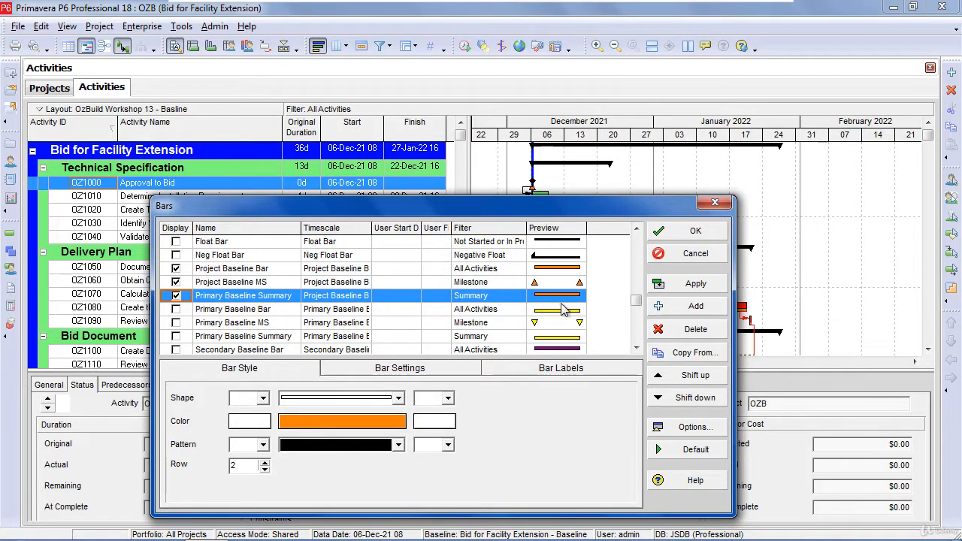
click(691, 288)
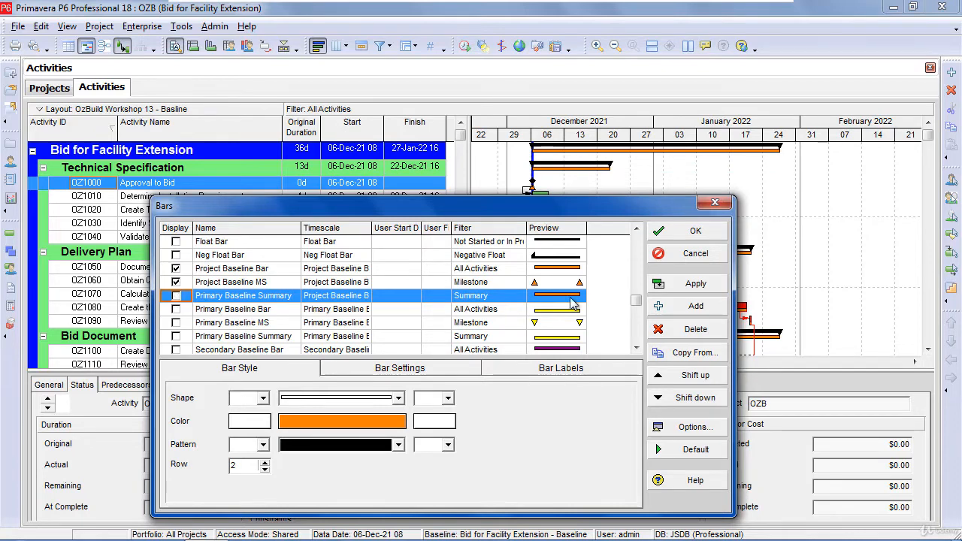
click(696, 285)
- Accept the bar settings with only the Project Baseline Bar and Project Baseline MS as displayed baseline bars
drag(604, 205, 552, 166)
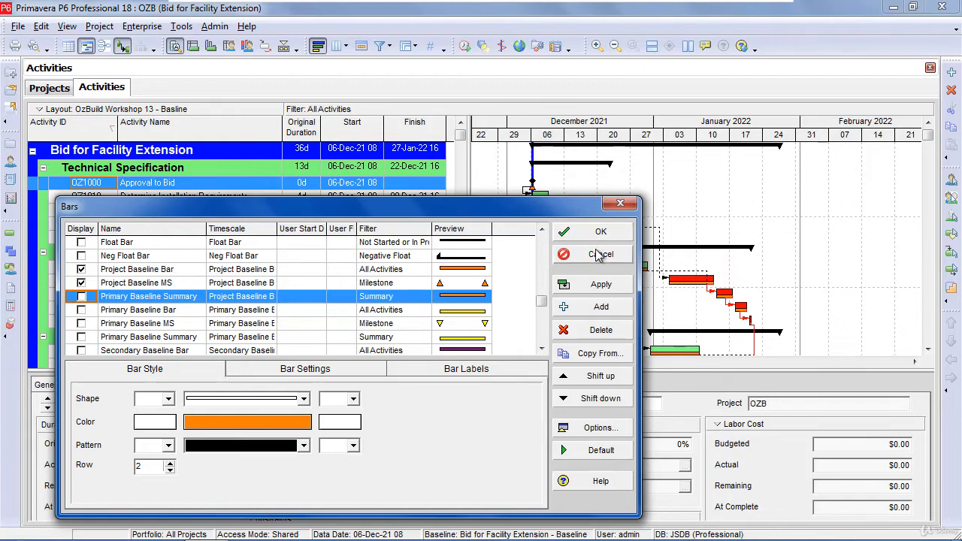
click(600, 284)
click(599, 232)
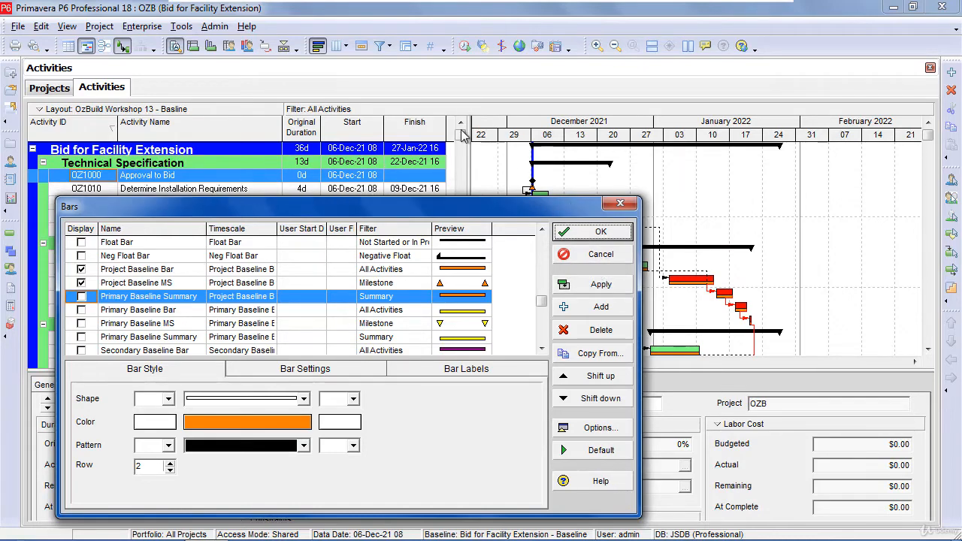
- Add the Activity % Complete column to the activity table between Activity Name and Original Duration
click(338, 47)
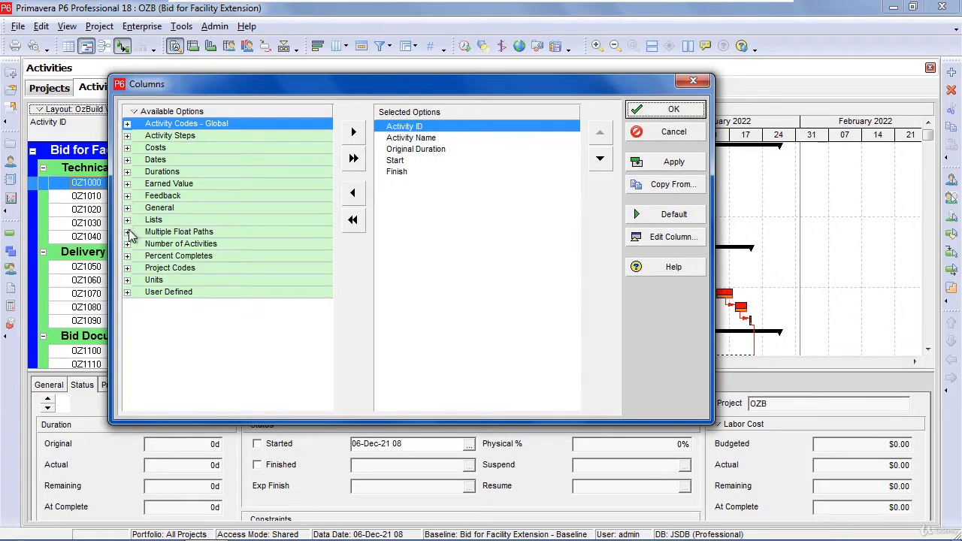
click(127, 257)
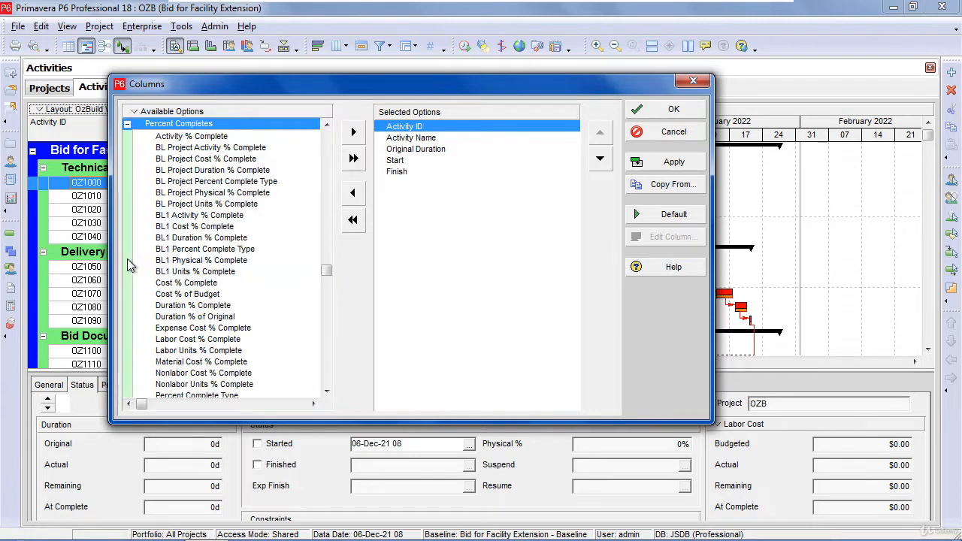
click(192, 136)
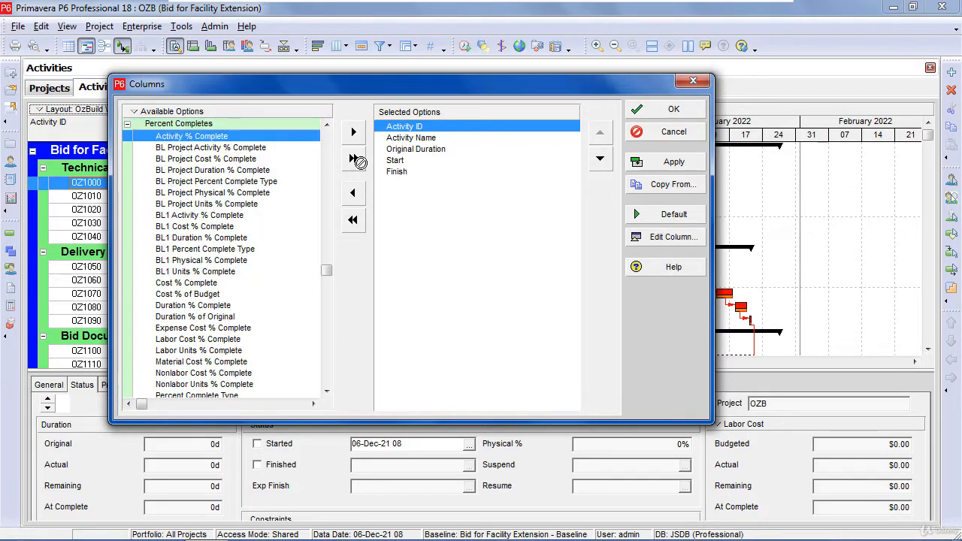
click(395, 161)
click(398, 153)
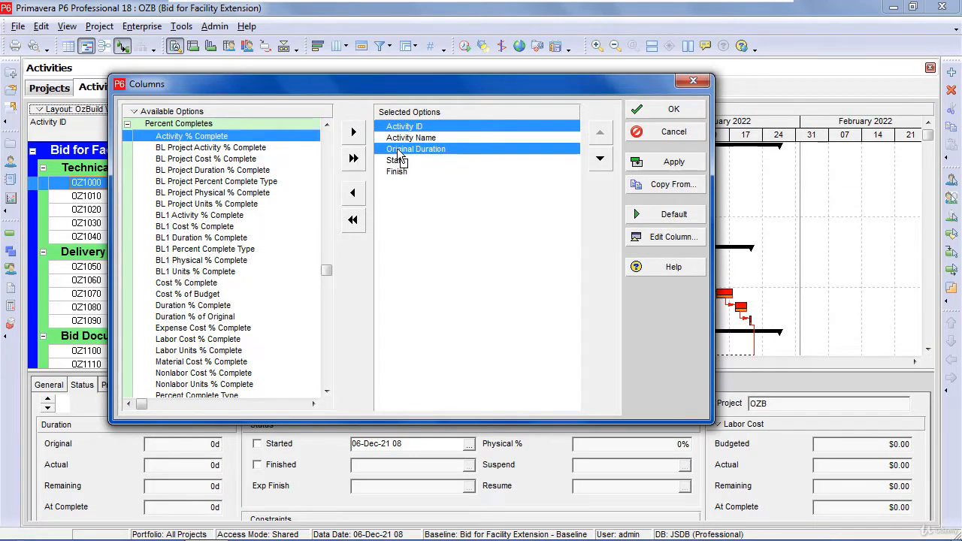
drag(398, 151, 403, 155)
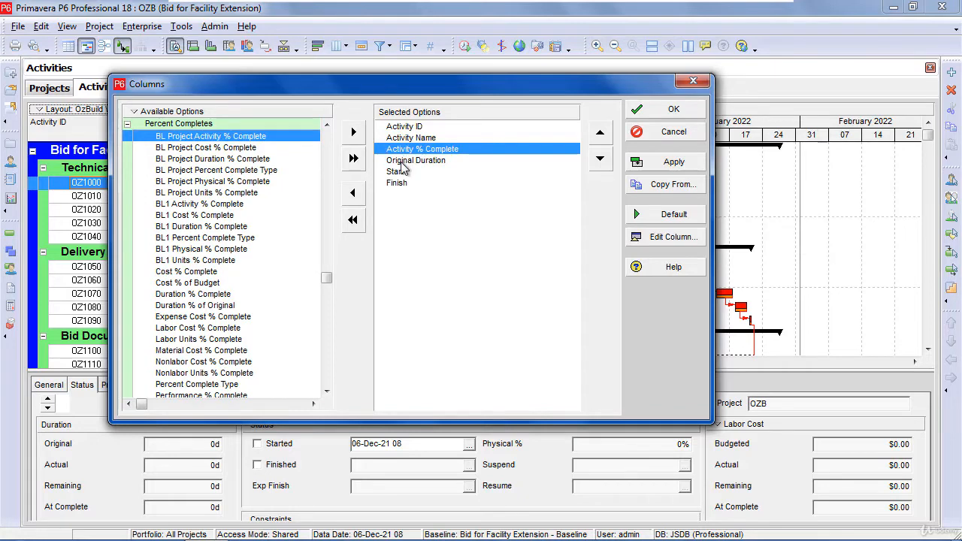
- Add the Remaining Duration column from the Durations group between Original Duration and Start
click(127, 124)
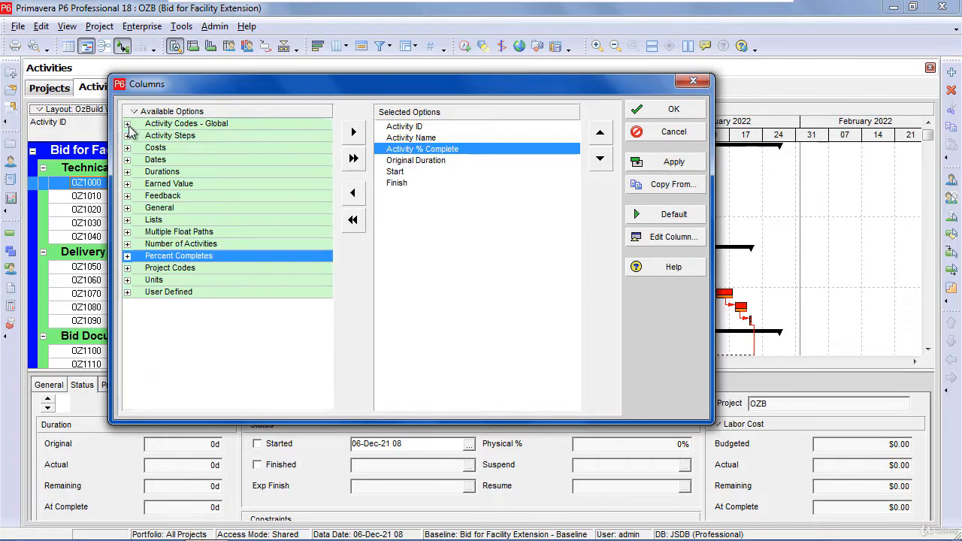
click(136, 173)
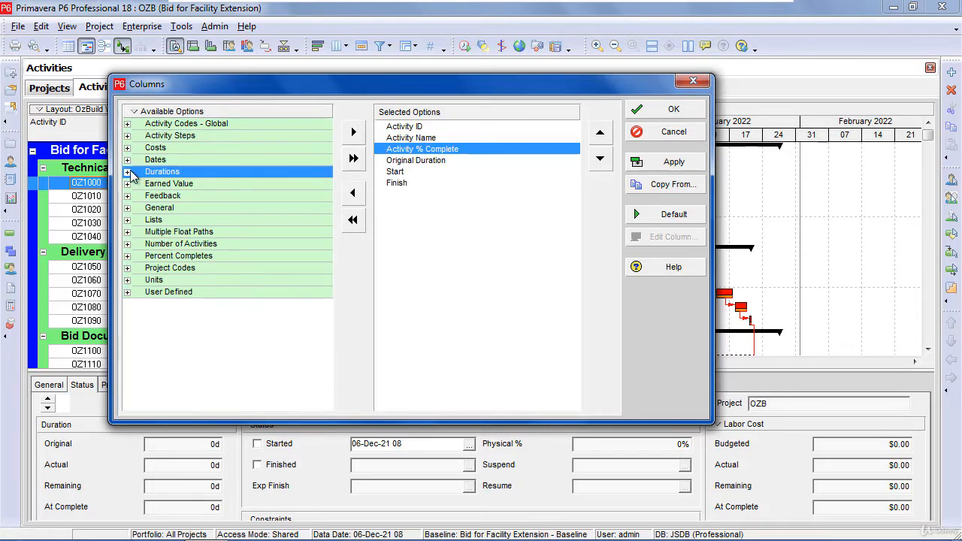
click(128, 172)
click(192, 284)
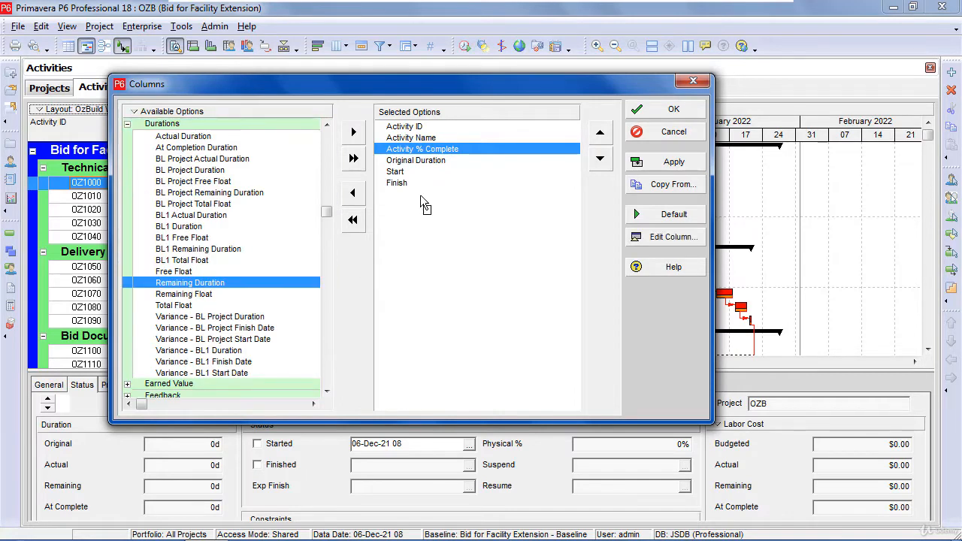
ctrl+click(419, 174)
drag(192, 285, 419, 175)
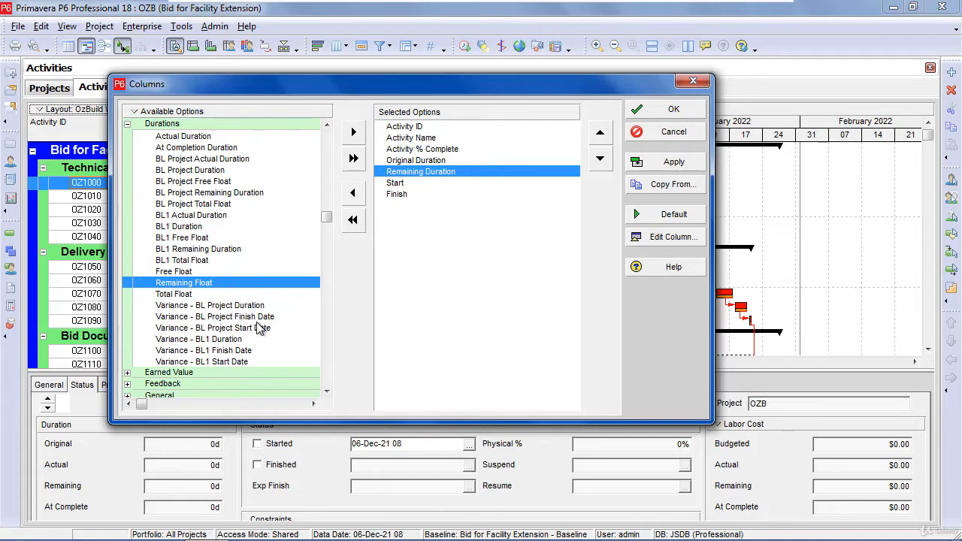
- Add the Variance - BL Project Finish Date column from the Durations group after Finish
click(230, 318)
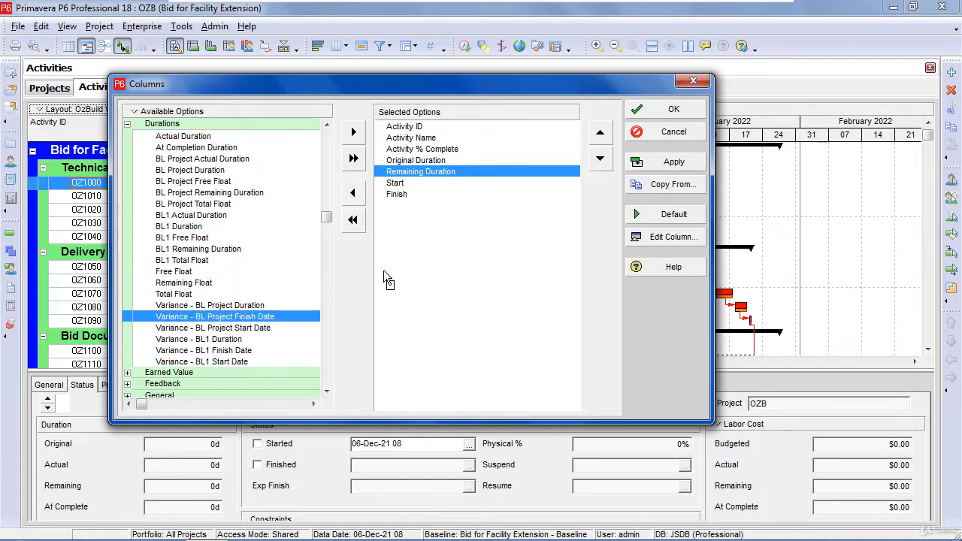
drag(403, 216, 402, 215)
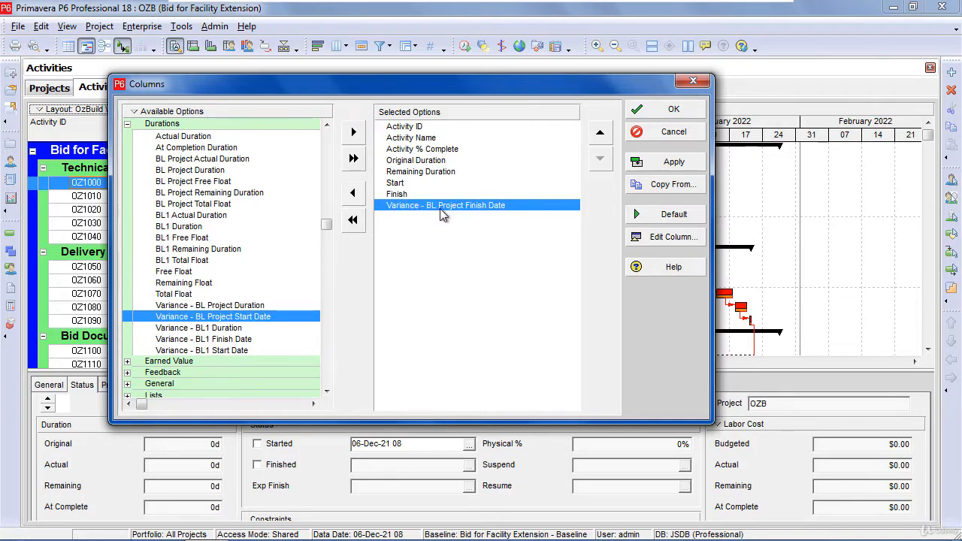
- Set the alignment of the Activity % Complete and Remaining Duration columns to Center
click(428, 162)
click(432, 150)
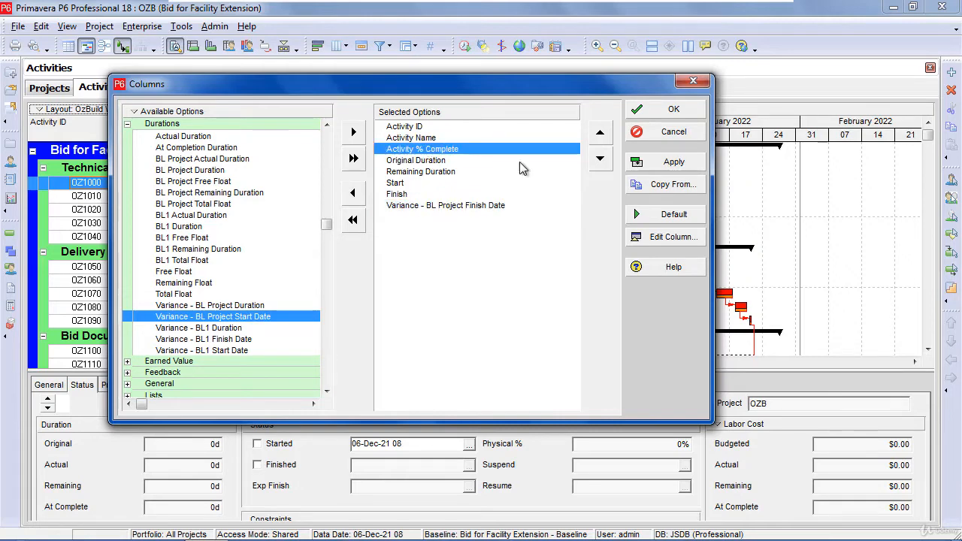
click(665, 237)
click(462, 324)
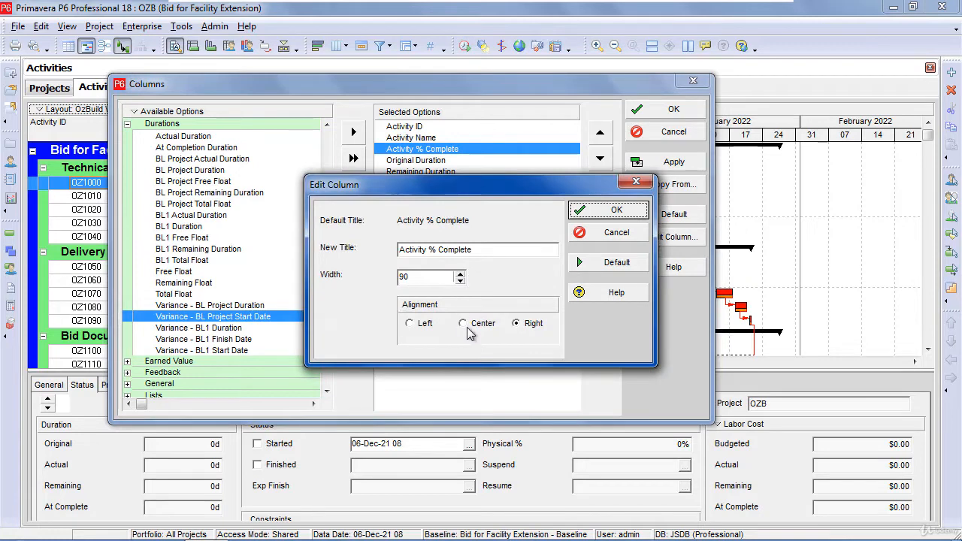
click(577, 211)
click(470, 172)
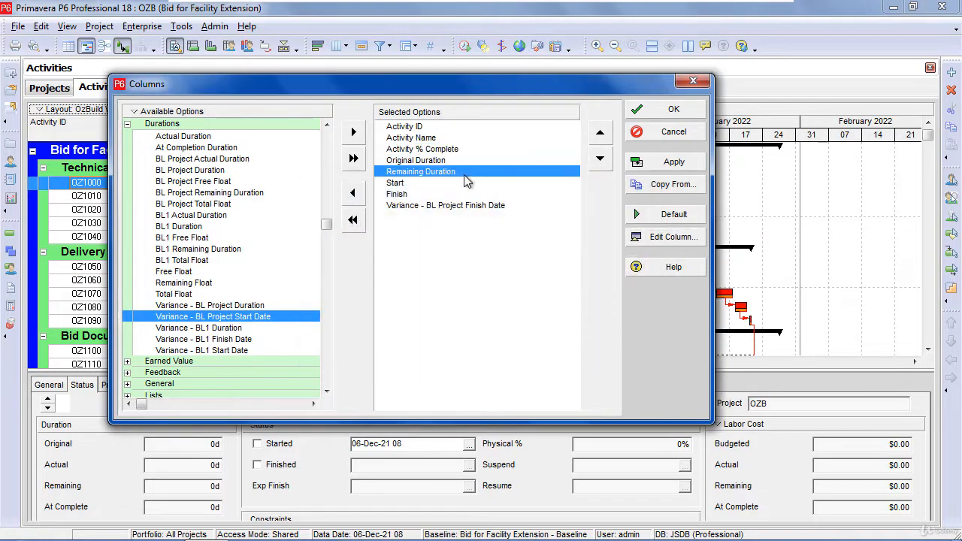
click(653, 238)
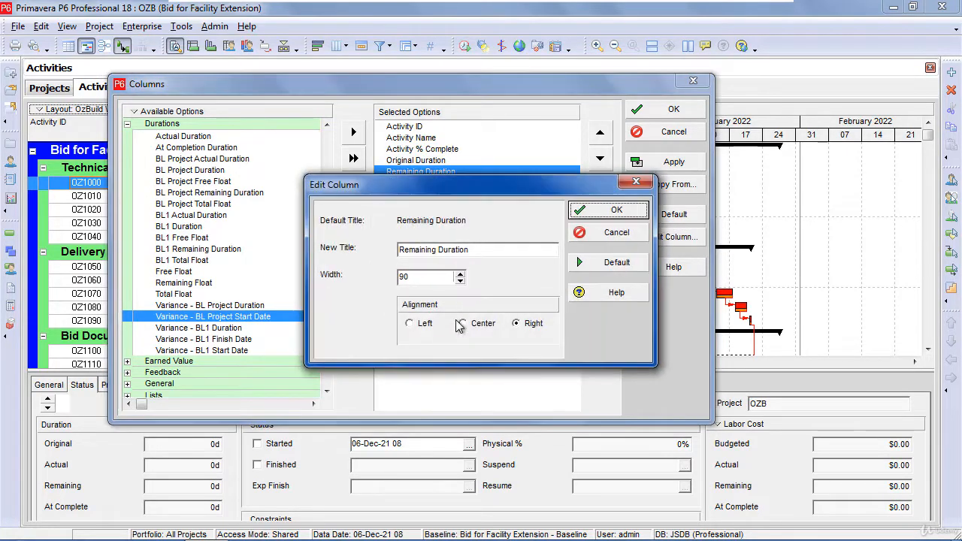
click(468, 327)
click(592, 217)
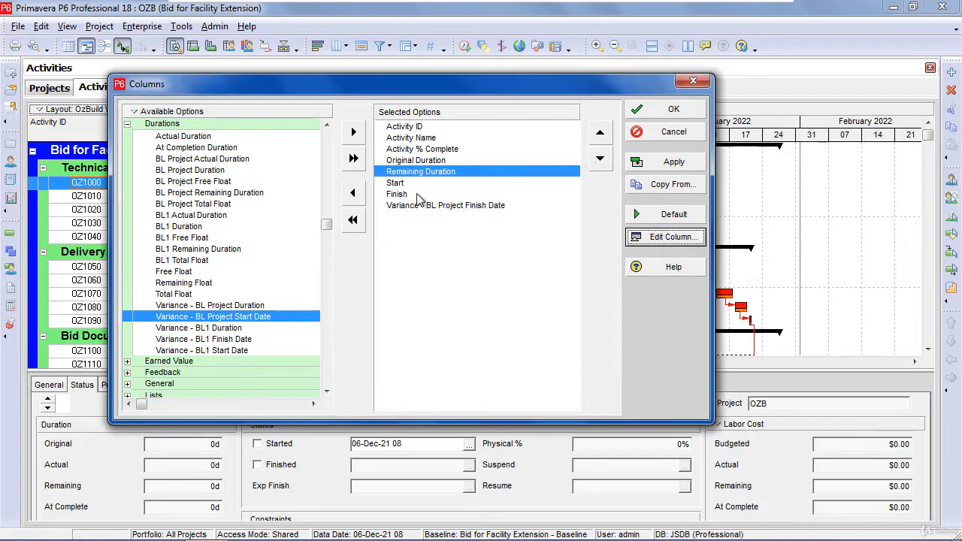
- Center-align the Variance - BL Project Finish Date column and apply the column selection to the activity table
click(416, 206)
click(640, 237)
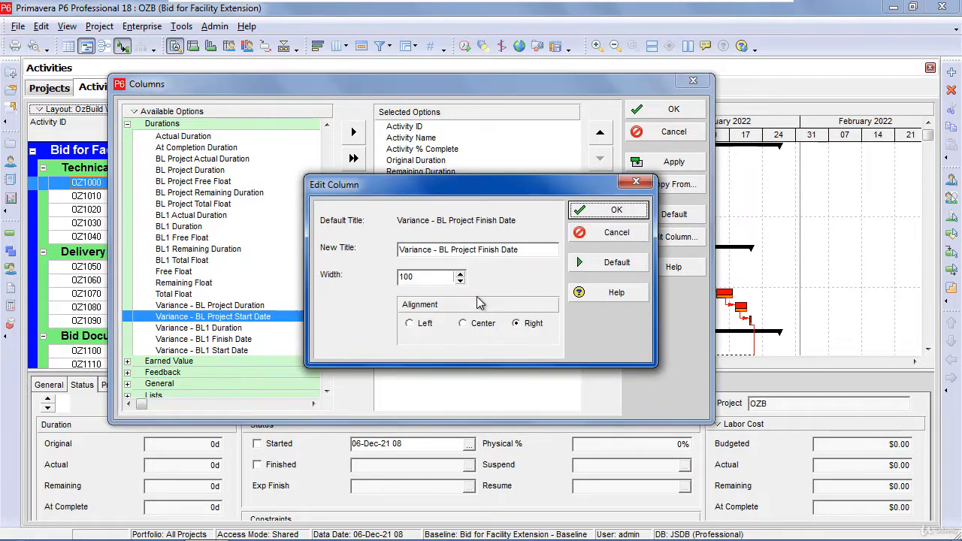
click(475, 323)
click(609, 212)
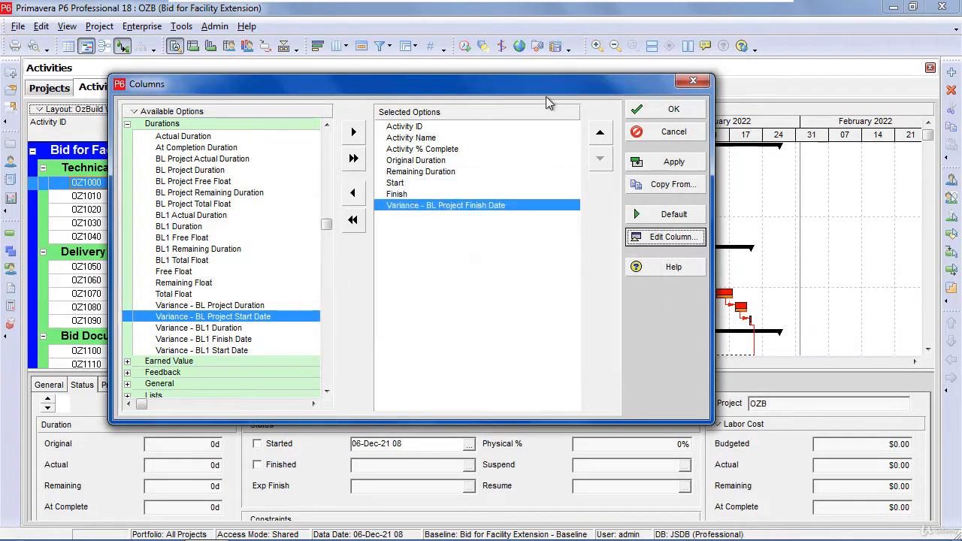
drag(543, 94, 543, 240)
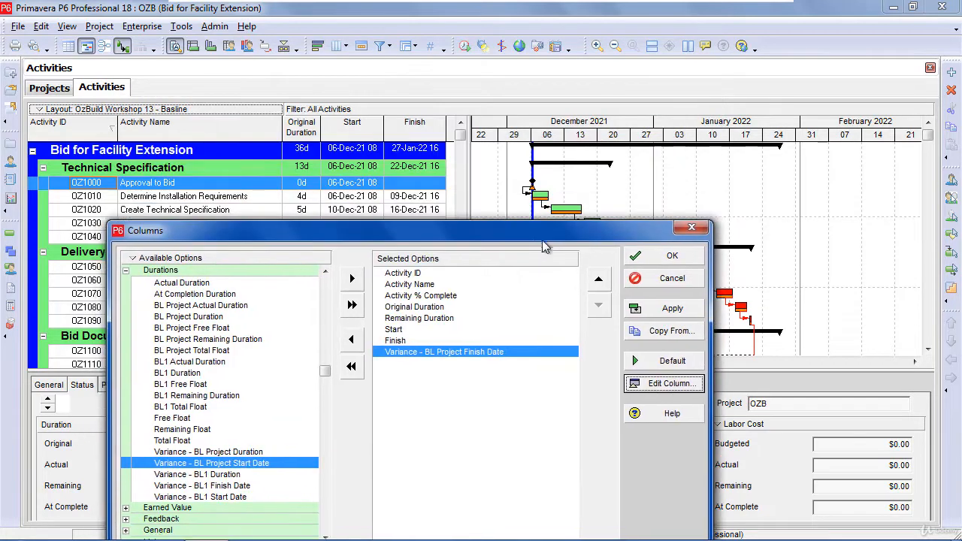
click(672, 308)
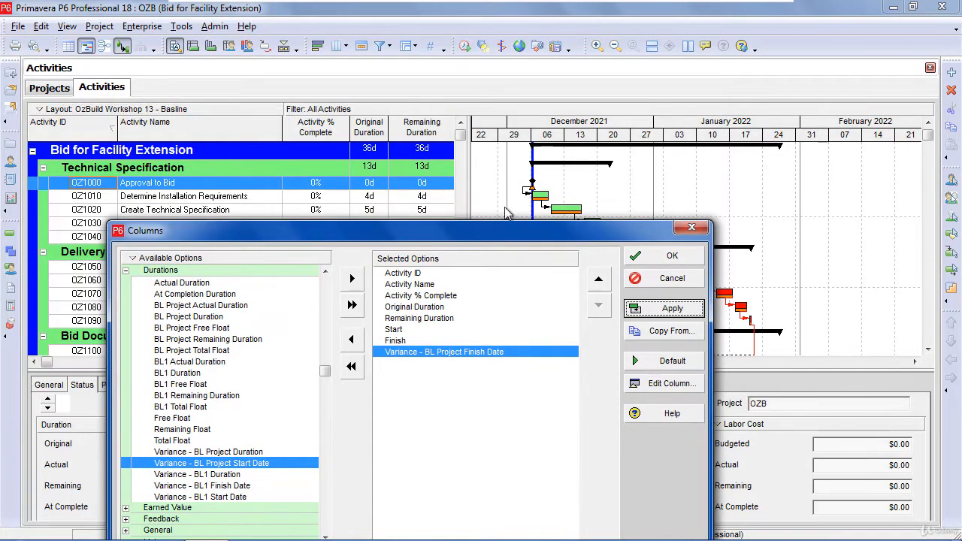
click(672, 258)
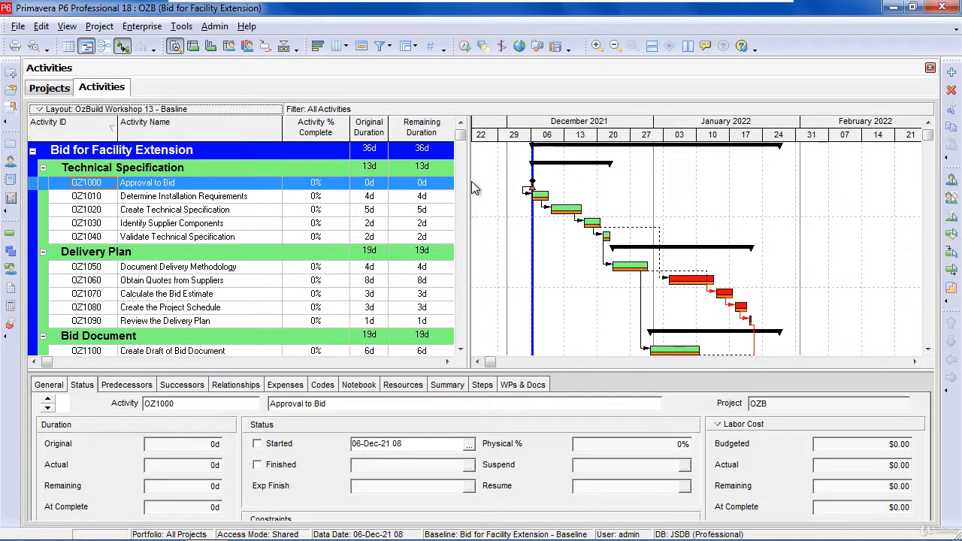
- Widen the activity table to show every column through Variance - BL Project Finish Date and narrow the Activity % Complete column
drag(466, 185, 651, 184)
drag(689, 149, 692, 149)
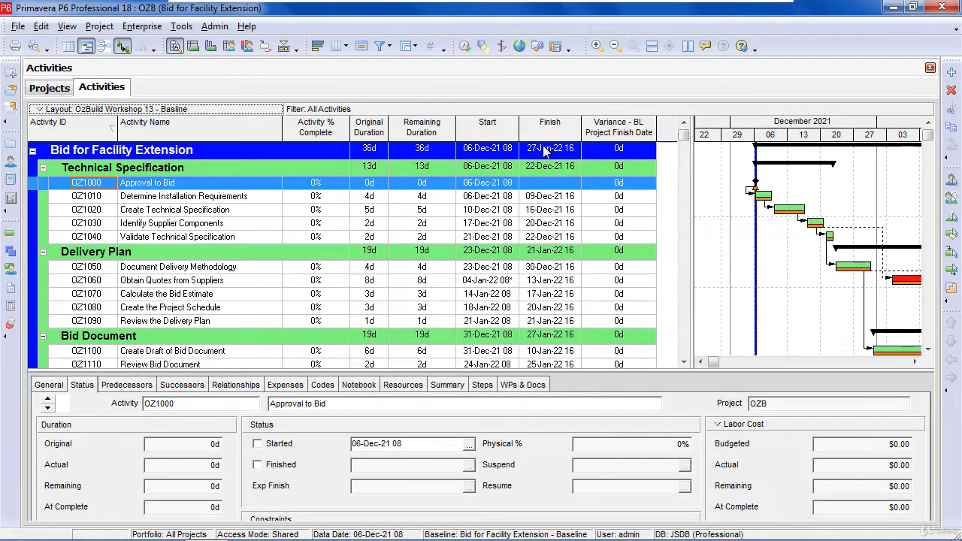
drag(351, 129, 335, 129)
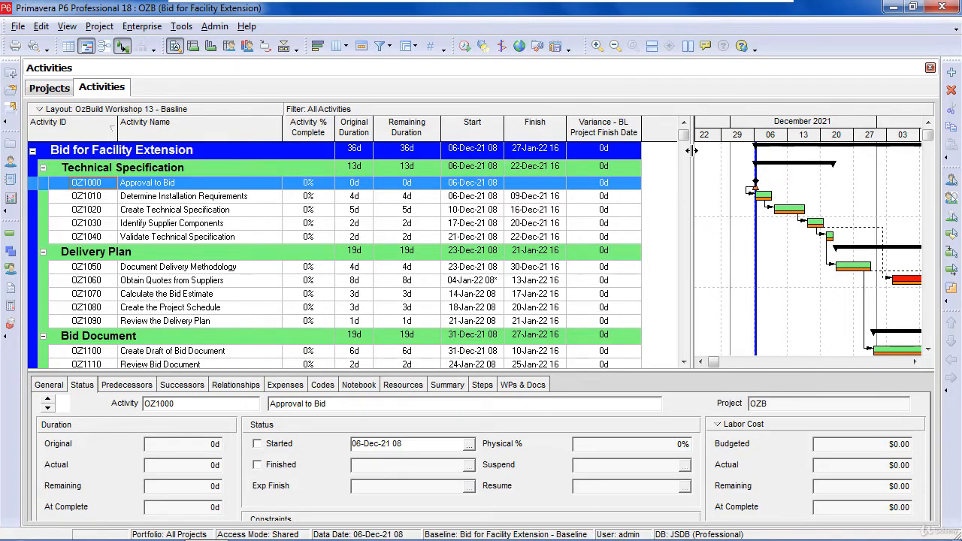
- Enlarge the Gantt chart area and zoom its timescale in to weeks and days, showing the project start from the Nov 29 week
drag(692, 150, 602, 151)
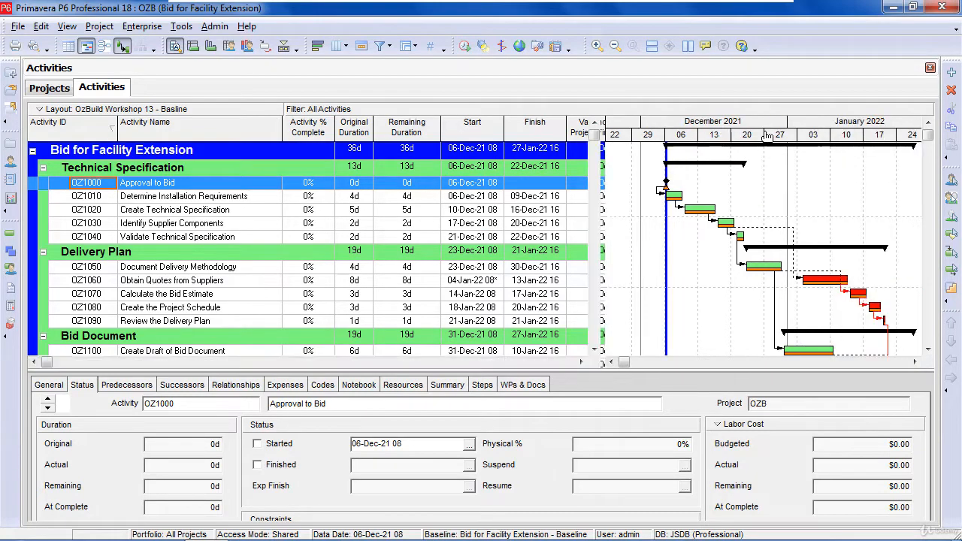
click(597, 46)
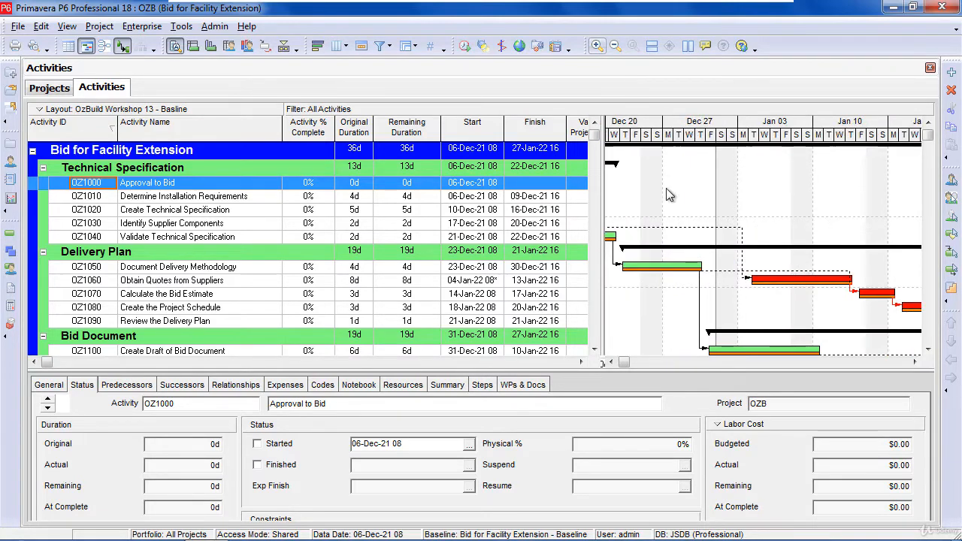
click(611, 363)
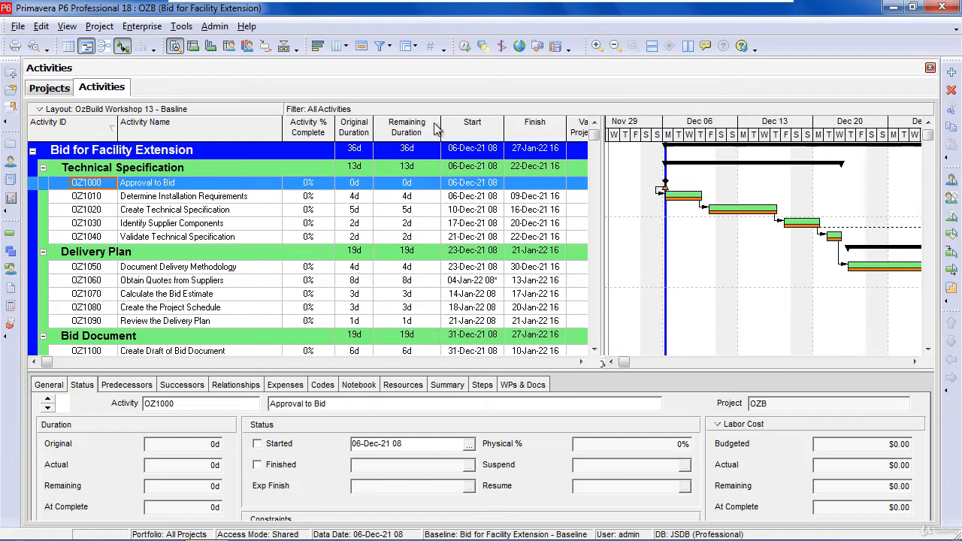
- Narrow the Remaining Duration and Activity Name columns so the Variance - BL Project Finish Date column fits fully in the table
drag(440, 124, 441, 124)
drag(423, 129, 423, 129)
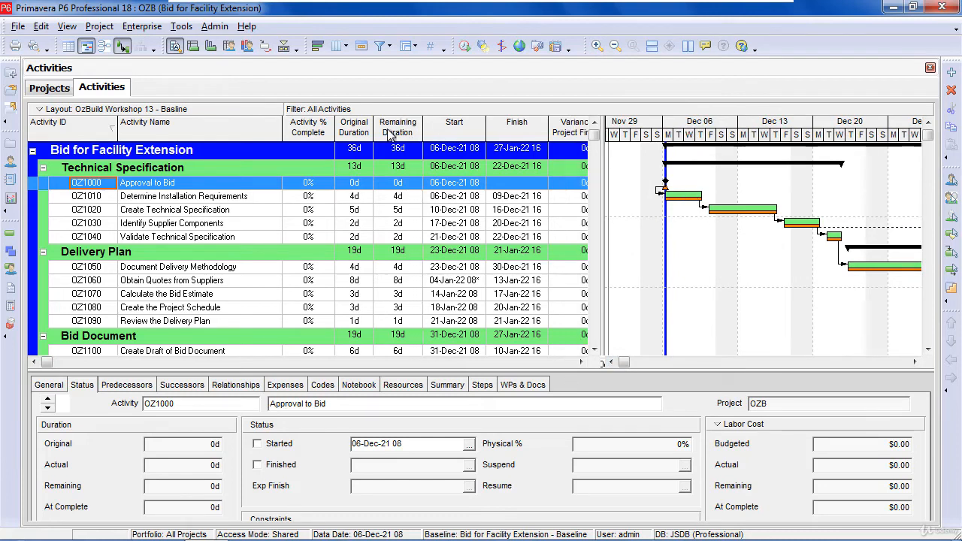
drag(284, 131, 253, 132)
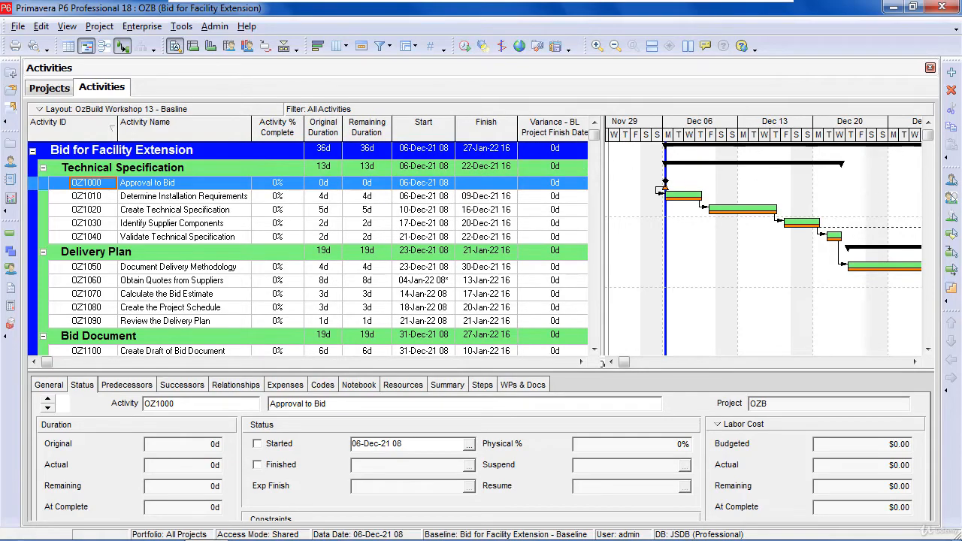